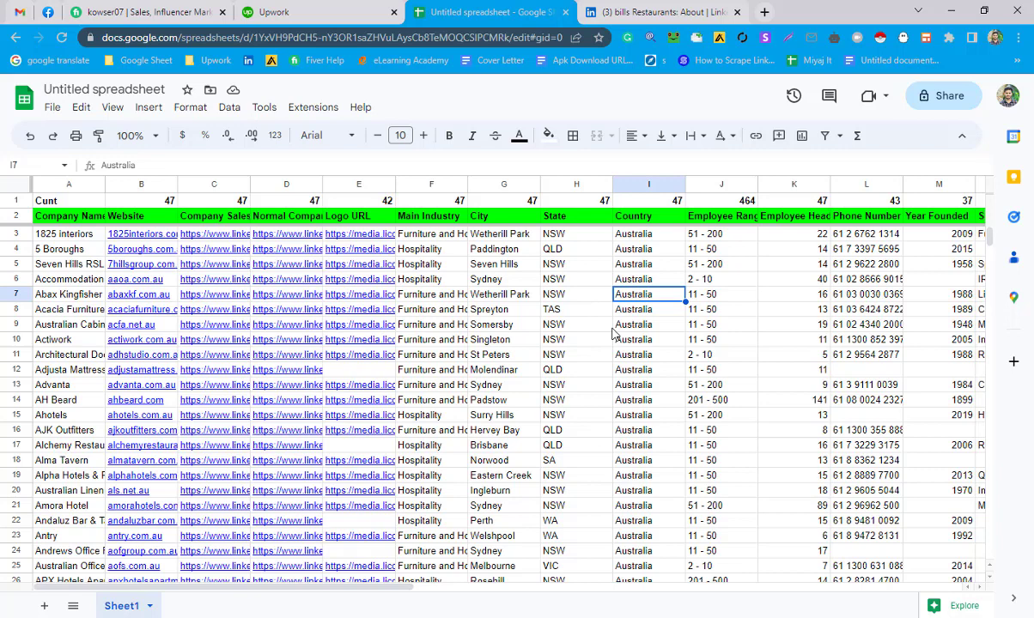
Step: Examine the company lead columns, including website, company links, main industry and city, and the Architectural Doors row
{"action": "left_click", "coordinate": [490, 329]}
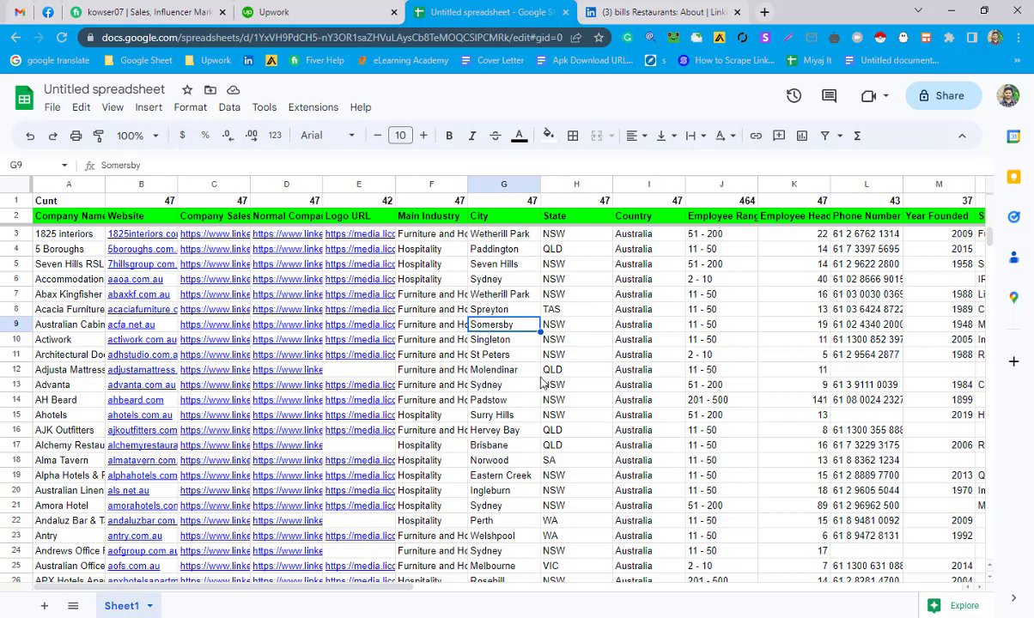
{"action": "left_click", "coordinate": [515, 370]}
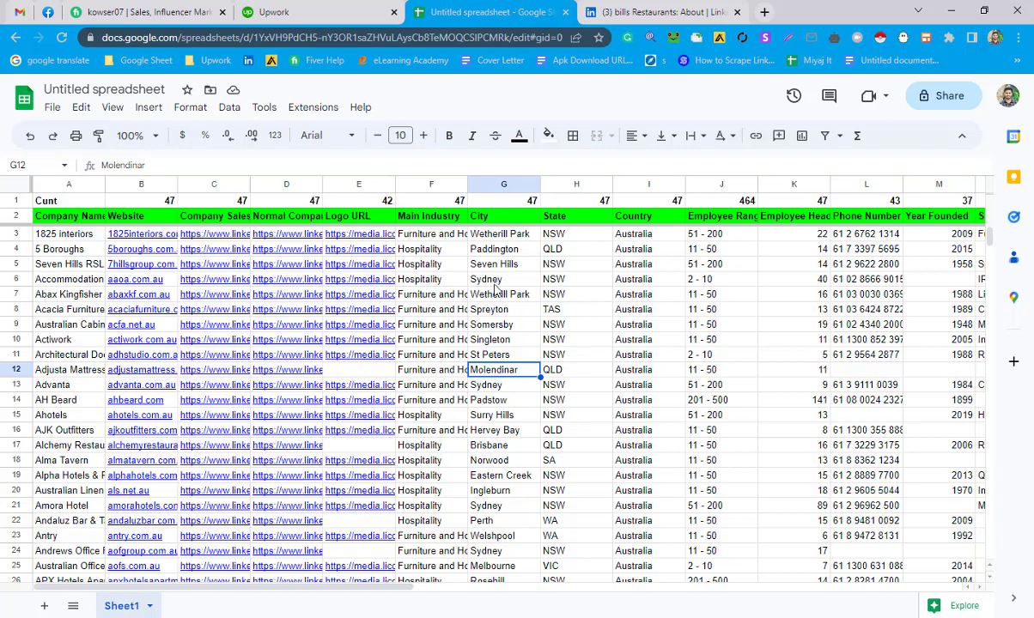
{"action": "left_click_drag", "start_coordinate": [67, 186], "coordinate": [122, 185]}
{"action": "left_click", "coordinate": [127, 185]}
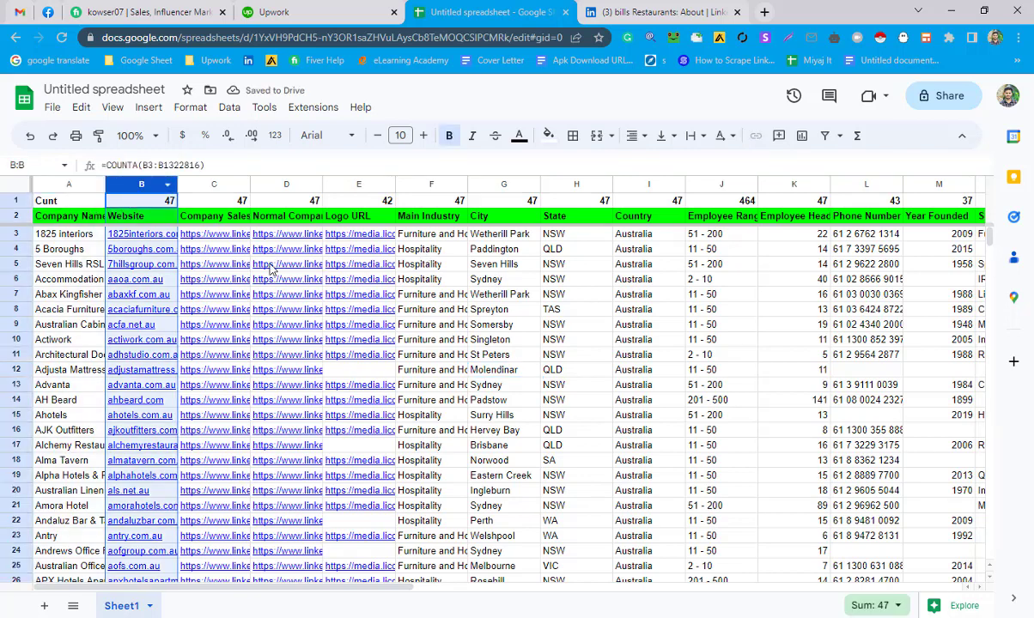
{"action": "left_click", "coordinate": [216, 185]}
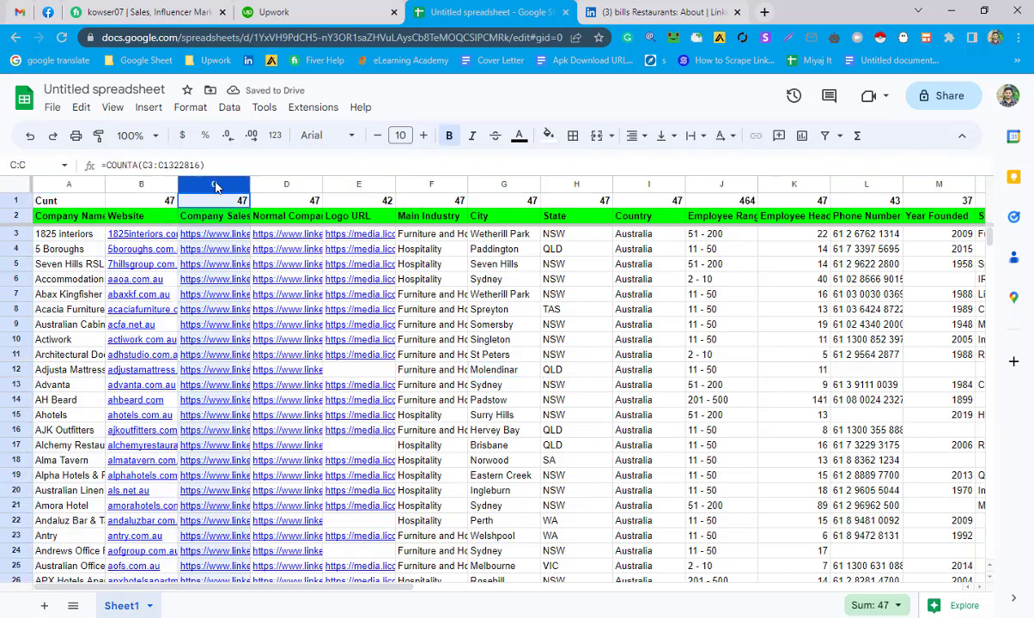
{"action": "left_click", "coordinate": [289, 186]}
{"action": "left_click", "coordinate": [492, 328]}
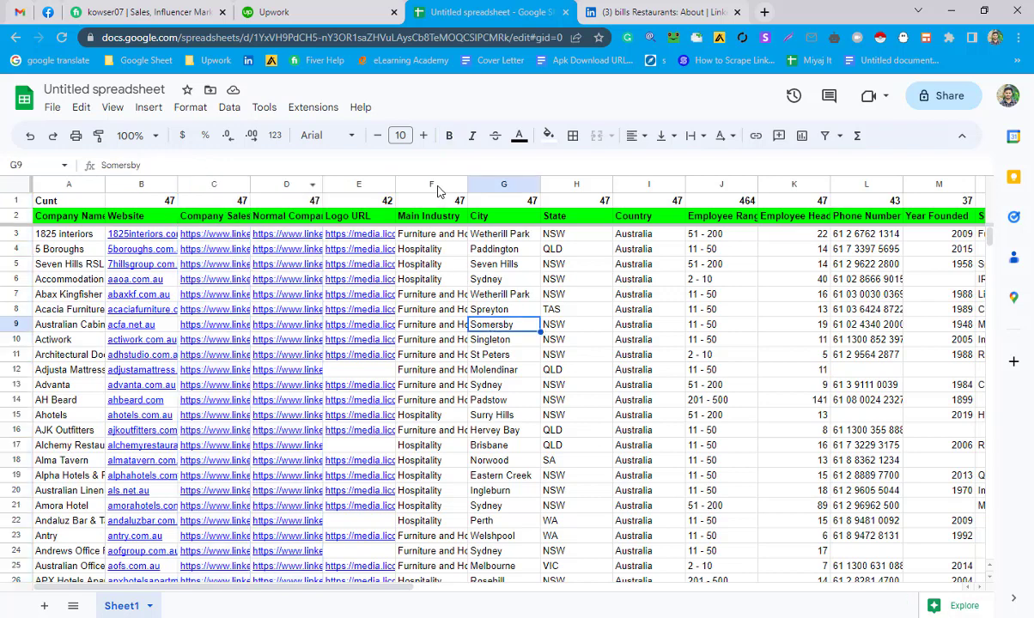
{"action": "left_click", "coordinate": [436, 185]}
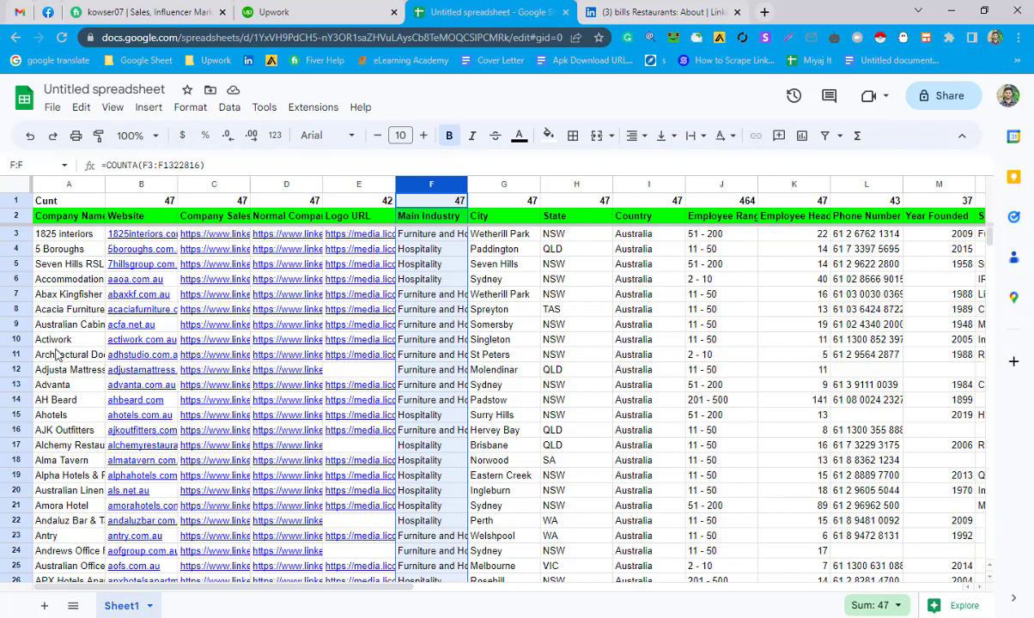
{"action": "left_click_drag", "start_coordinate": [57, 354], "coordinate": [911, 359]}
{"action": "left_click", "coordinate": [808, 362]}
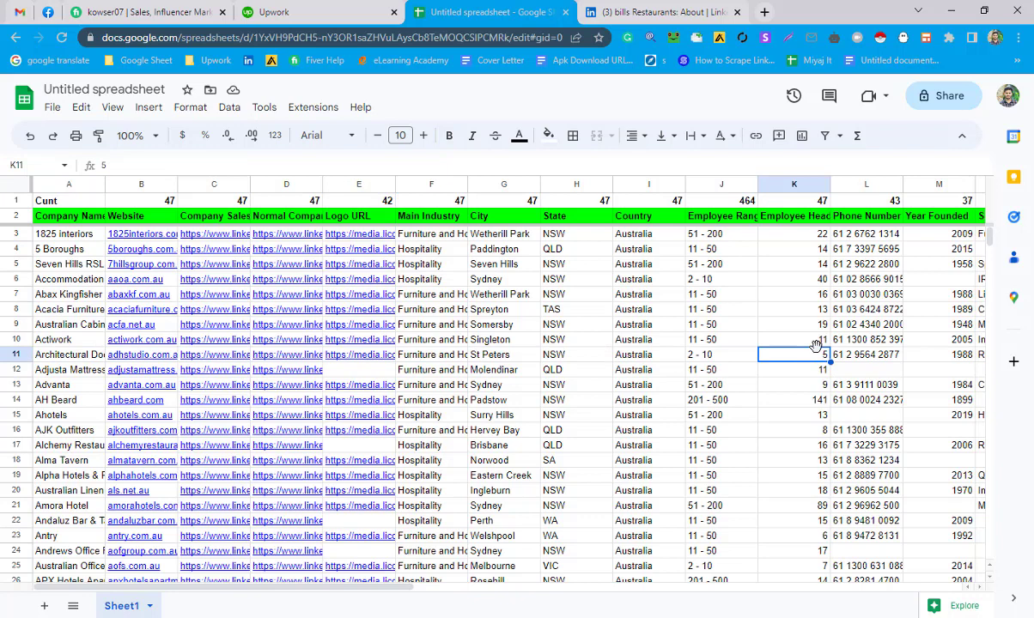
Step: Examine the Employee Range, Year Founded and Specialties columns further along the lead sheet
{"action": "left_click", "coordinate": [693, 185]}
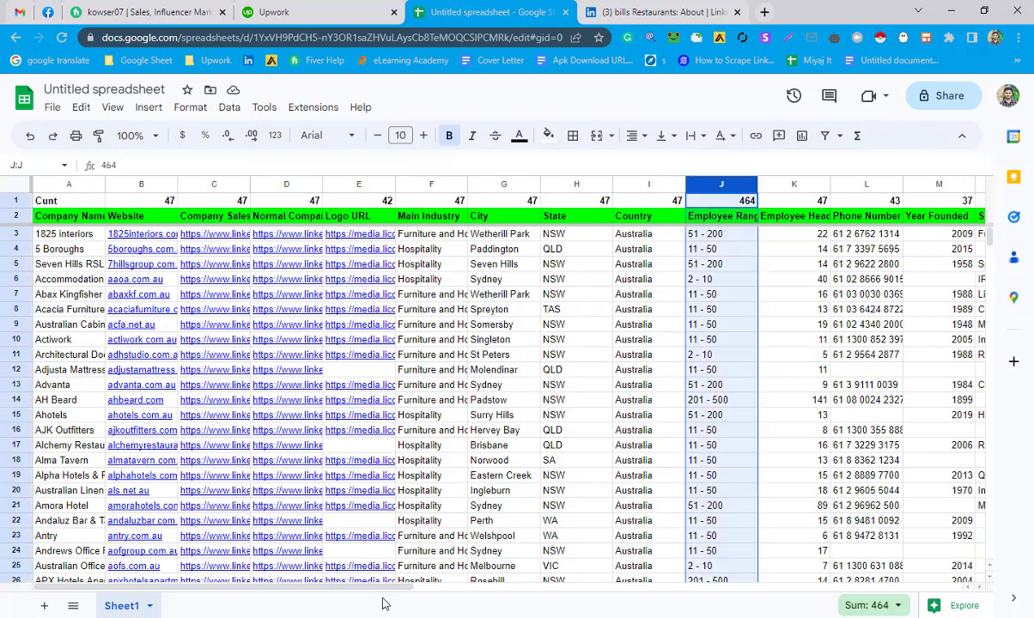
{"action": "left_click_drag", "start_coordinate": [380, 587], "coordinate": [526, 589]}
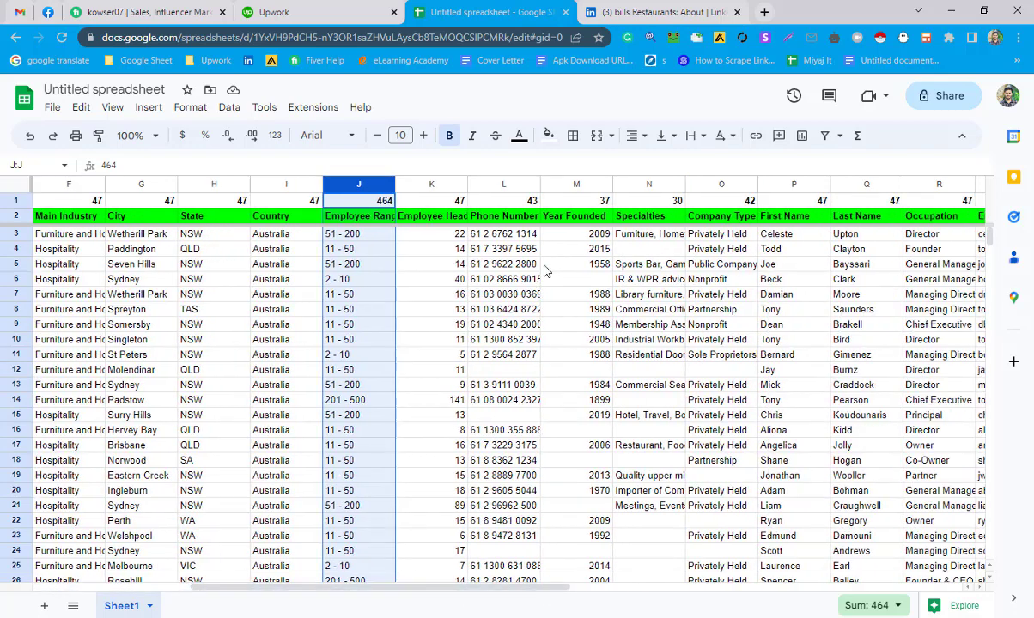
{"action": "left_click", "coordinate": [574, 185]}
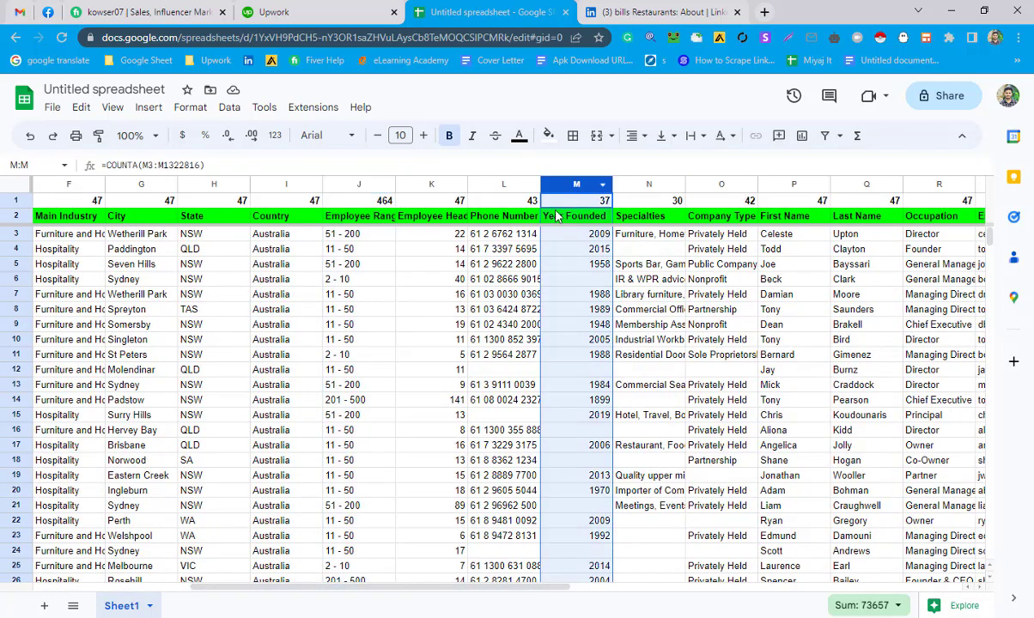
{"action": "left_click", "coordinate": [628, 371]}
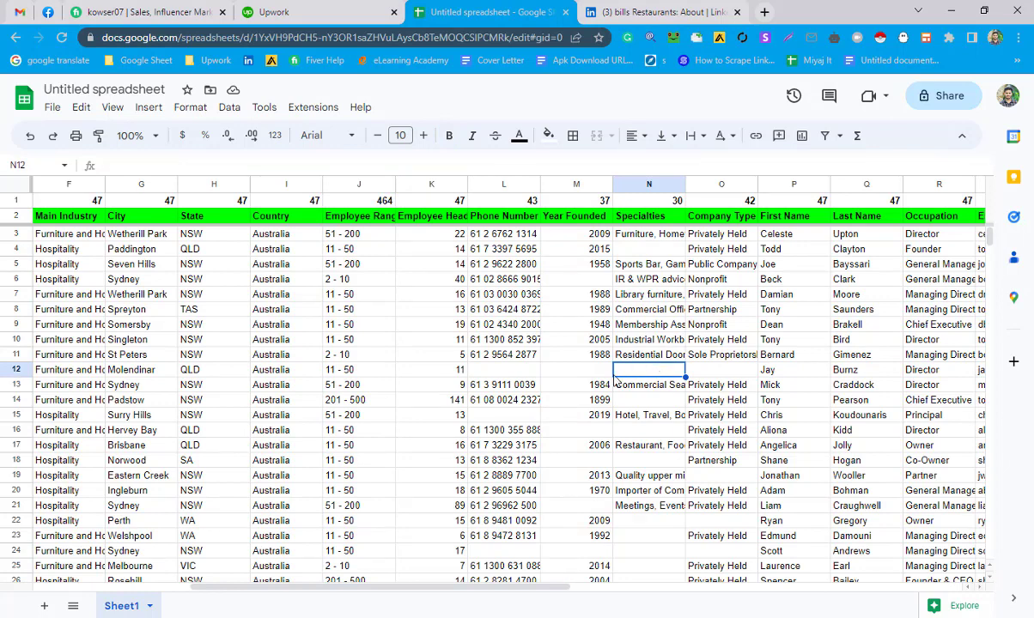
{"action": "left_click", "coordinate": [571, 264]}
Step: Delete the Phone Number column from the lead sheet
{"action": "left_click", "coordinate": [498, 184]}
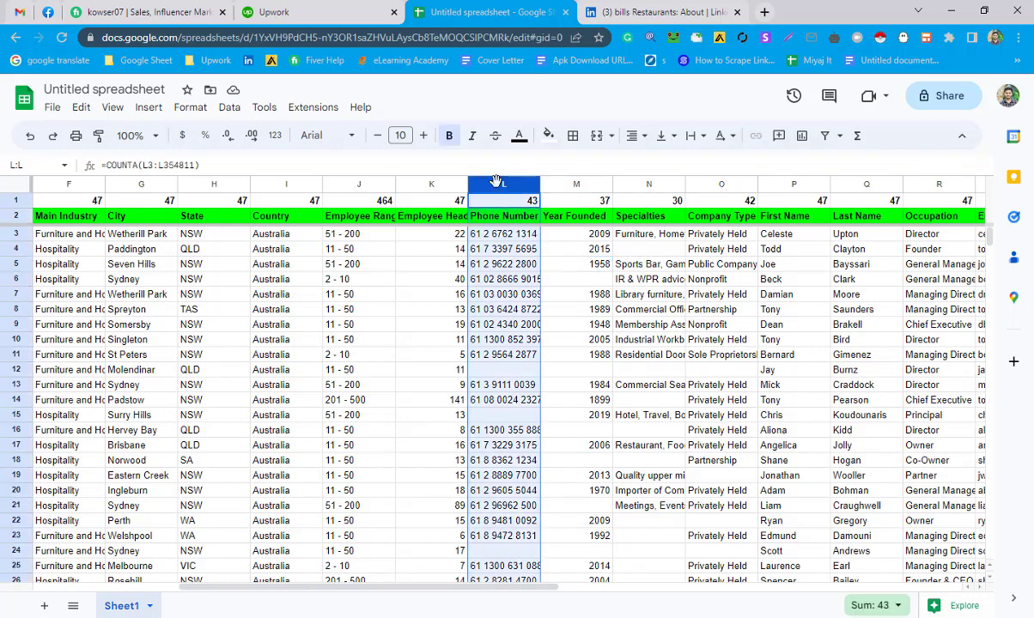
{"action": "right_click", "coordinate": [496, 184]}
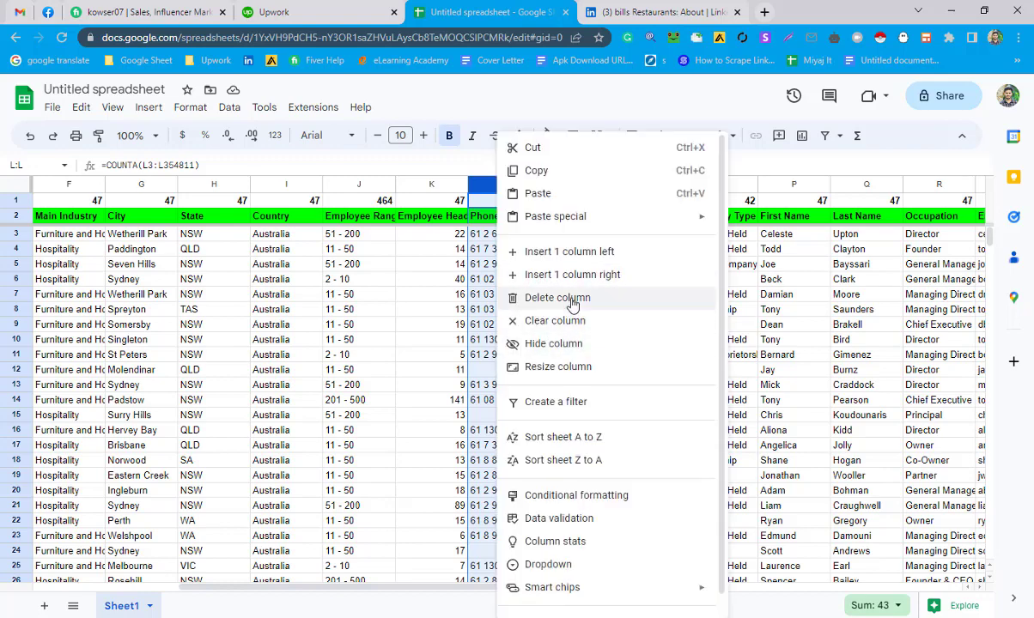
{"action": "left_click", "coordinate": [539, 297]}
{"action": "left_click", "coordinate": [706, 331]}
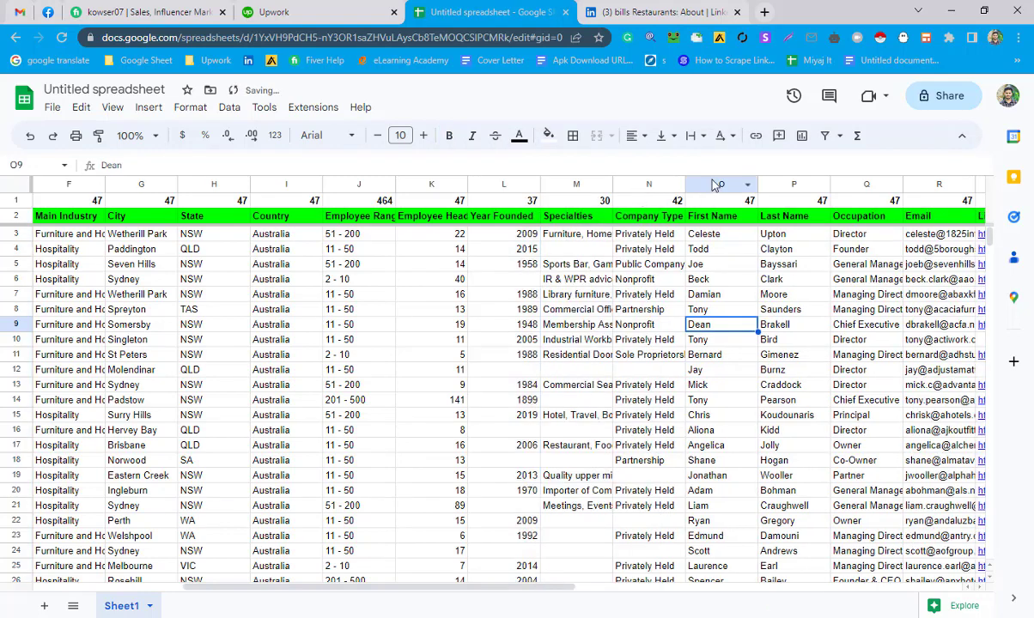
Step: Review the contact name columns and the company data in rows 9 to 12 of the sheet
{"action": "left_click_drag", "start_coordinate": [716, 184], "coordinate": [410, 181]}
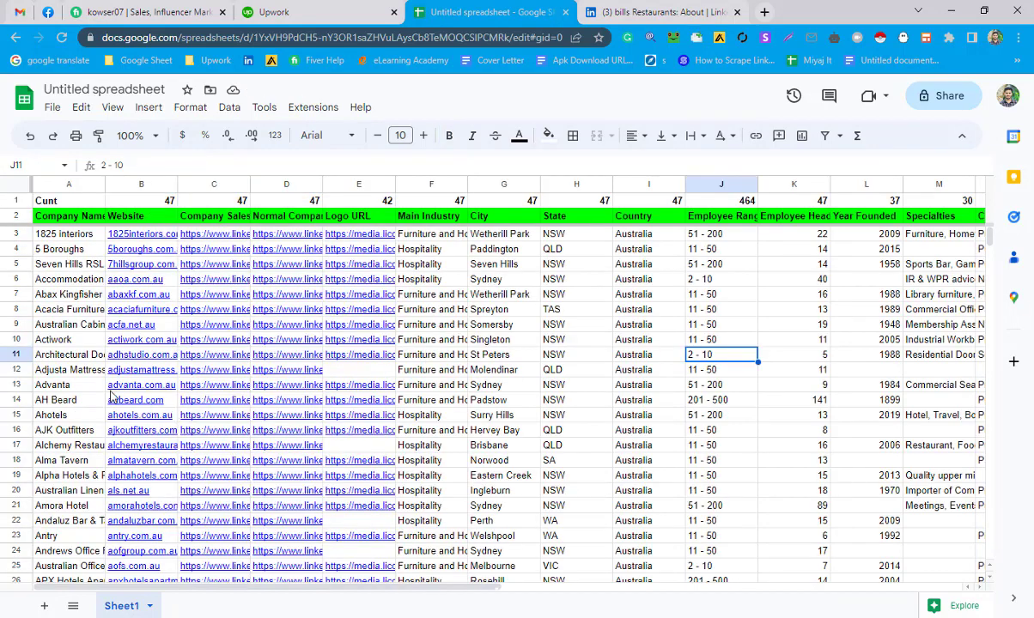
{"action": "left_click_drag", "start_coordinate": [62, 369], "coordinate": [576, 385]}
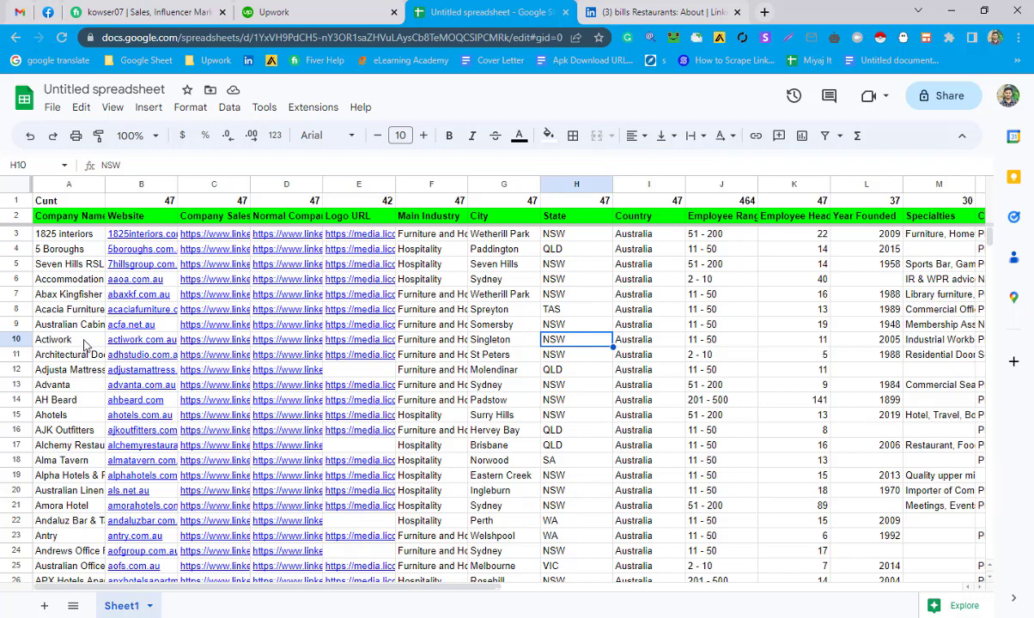
{"action": "left_click_drag", "start_coordinate": [76, 336], "coordinate": [848, 339]}
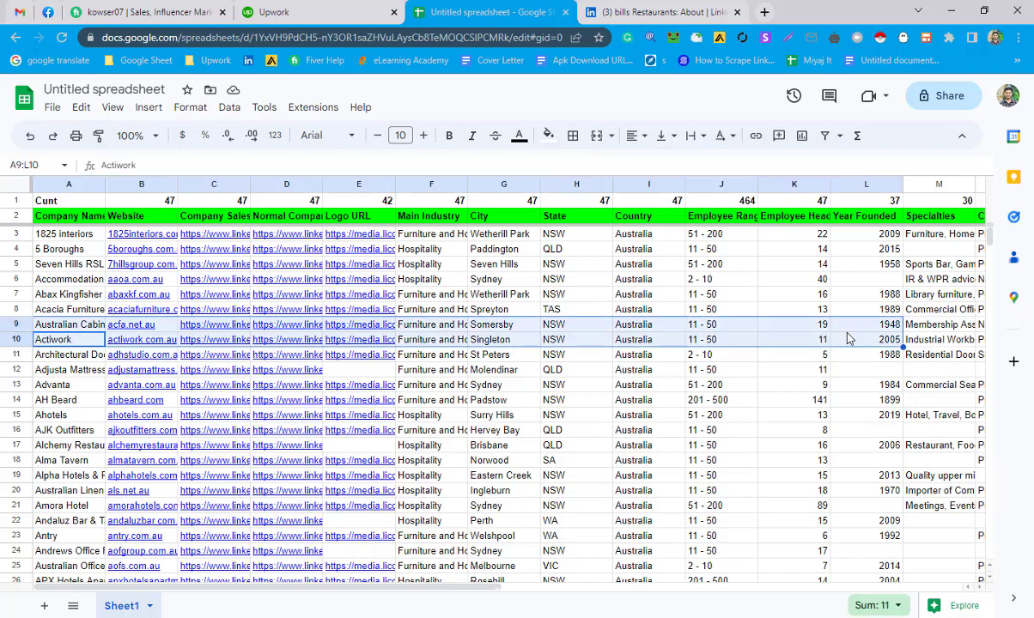
Step: Search Google for PhantomBuster in a new browser tab
{"action": "left_click", "coordinate": [764, 12]}
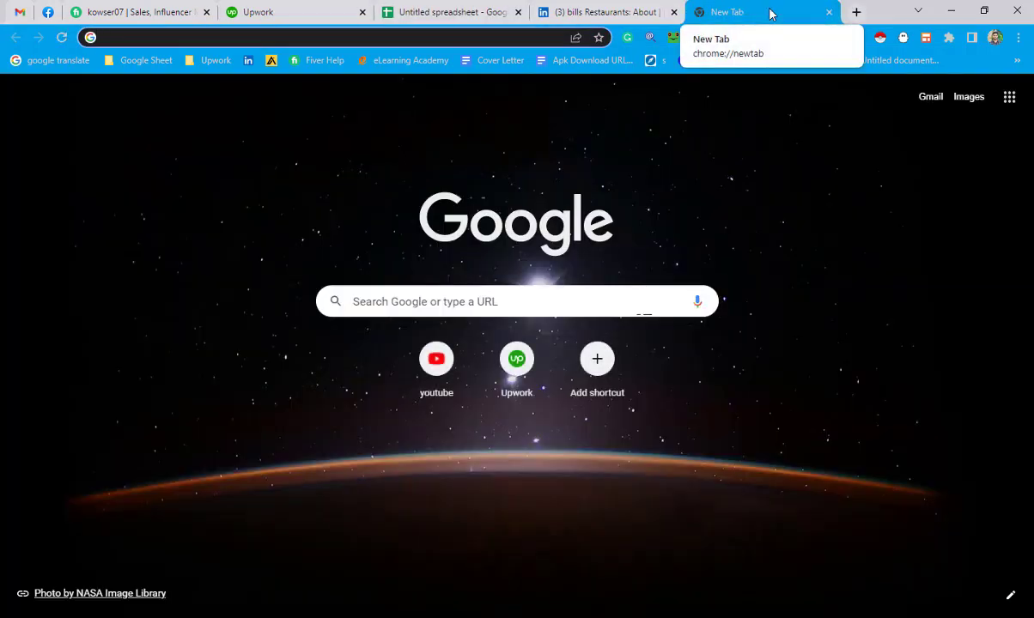
{"action": "type", "text": "Phan"}
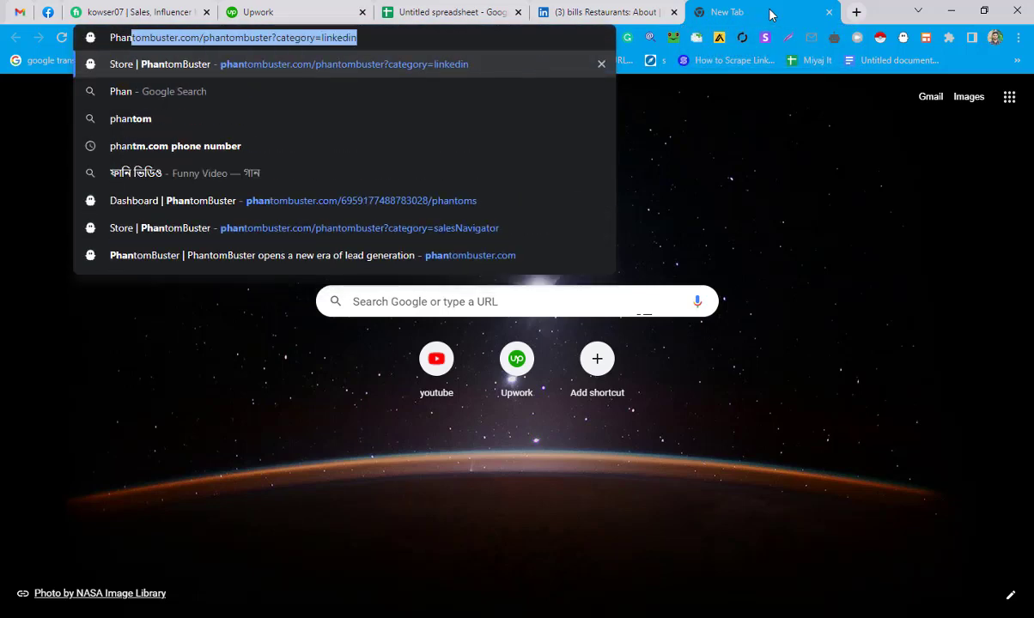
{"action": "type", "text": "tombst"}
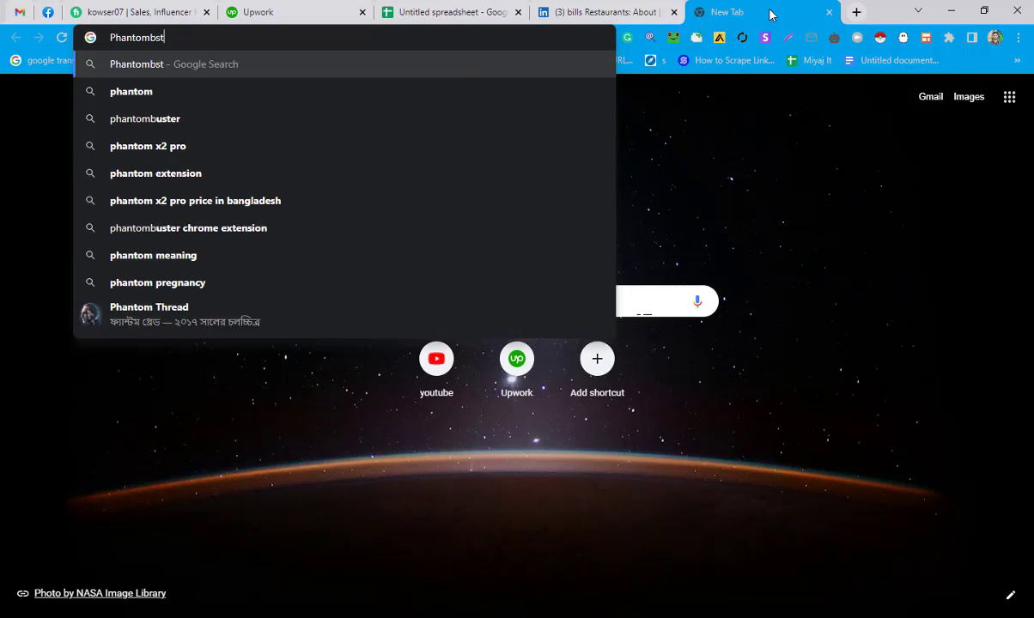
{"action": "type", "text": "er"}
{"action": "key", "text": "Return"}
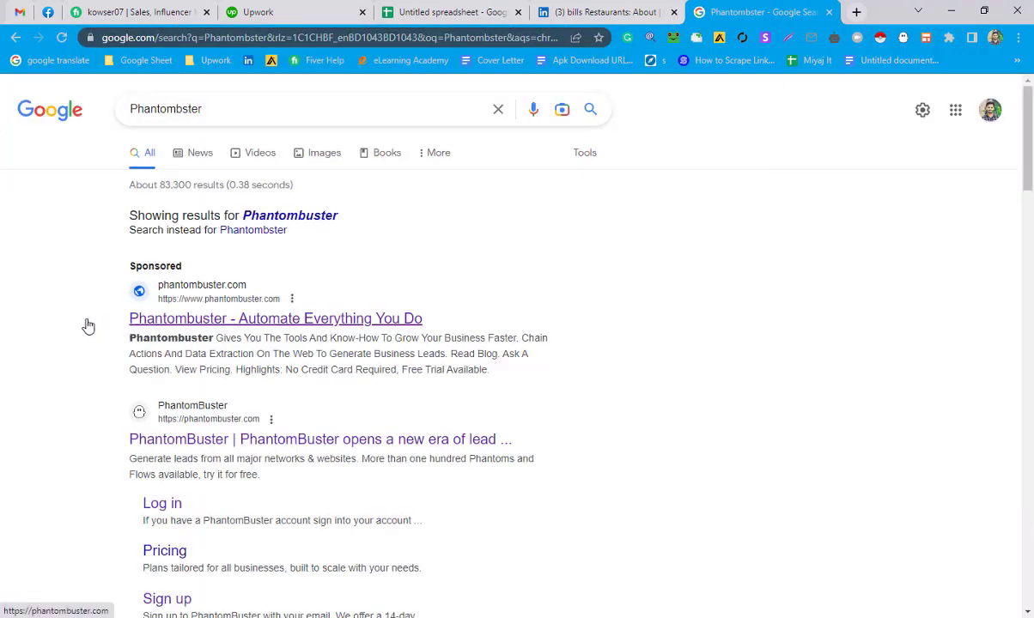
Step: Open the PhantomBuster website from the search results and log out of the current account
{"action": "left_click", "coordinate": [150, 316]}
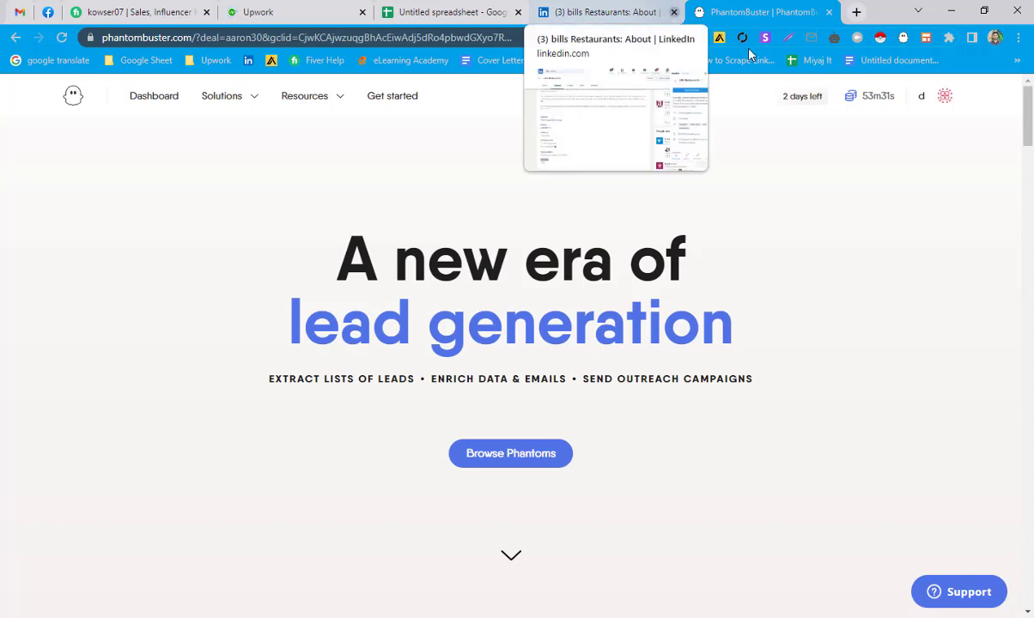
{"action": "left_click", "coordinate": [944, 99]}
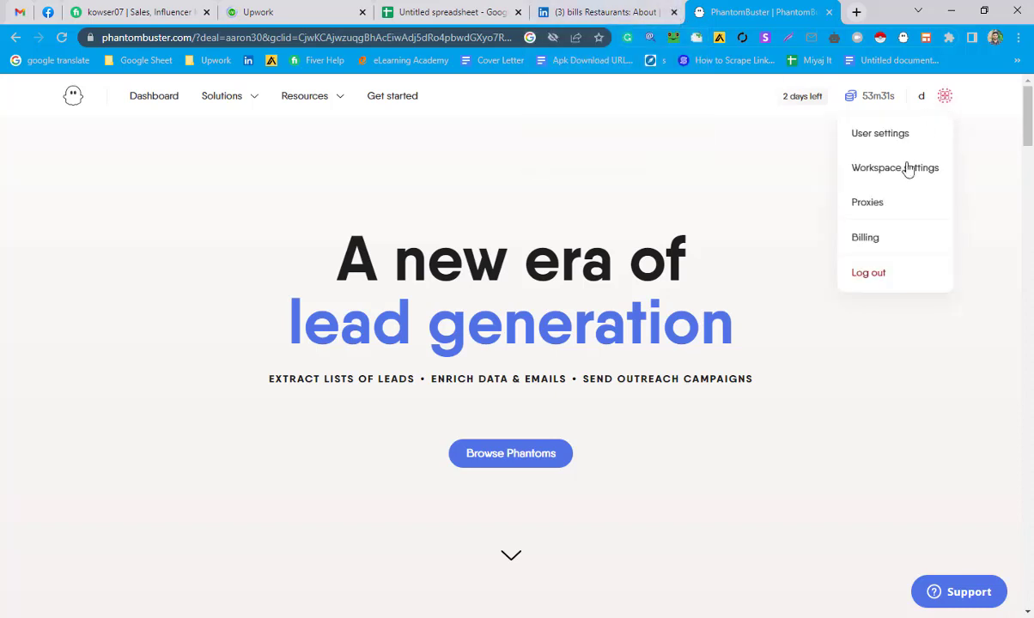
{"action": "left_click", "coordinate": [907, 284]}
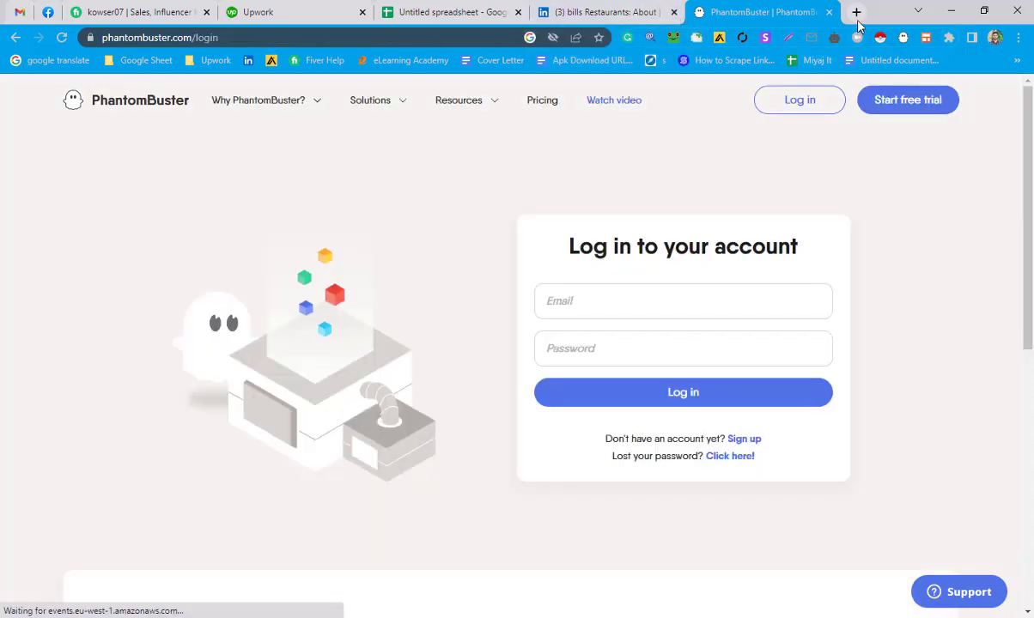
Step: Find and open the Temp Mail website, temp-mail.org, in another new browser tab
{"action": "left_click", "coordinate": [856, 12]}
{"action": "type", "text": "tam"}
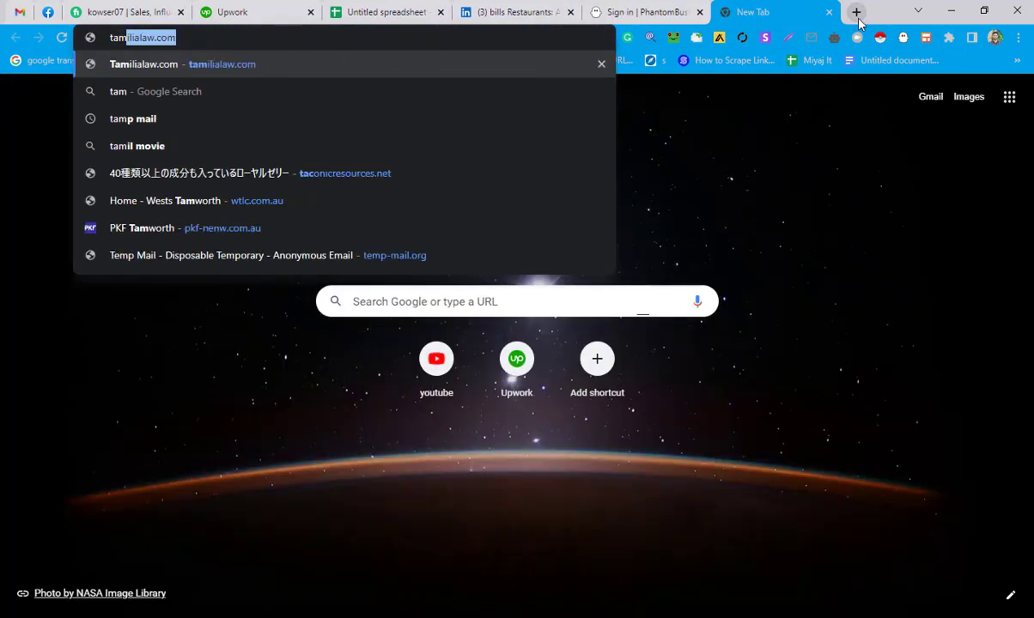
{"action": "key", "text": "BackSpace"}
{"action": "key", "text": "BackSpace"}
{"action": "key", "text": "BackSpace"}
{"action": "type", "text": "emp mail"}
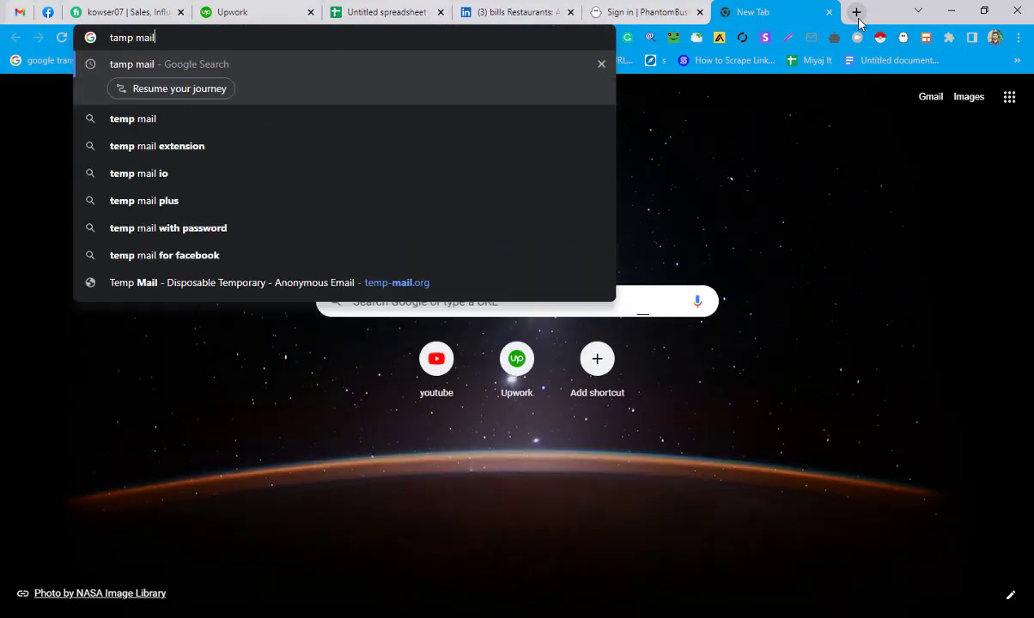
{"action": "key", "text": "Return"}
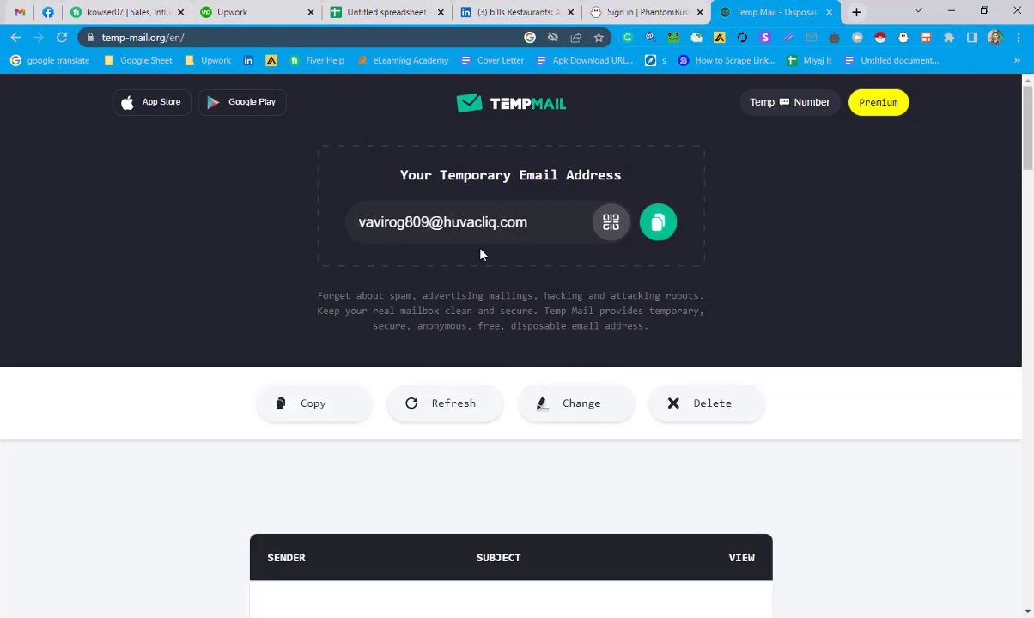
Step: Copy the generated temporary email address and return to the PhantomBuster login page
{"action": "left_click", "coordinate": [107, 37]}
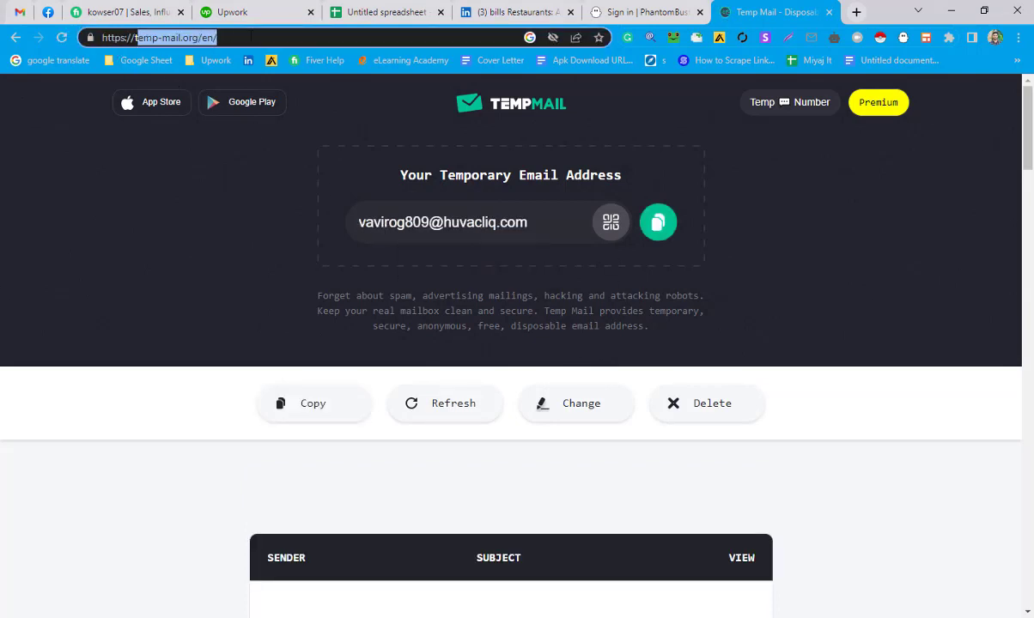
{"action": "left_click", "coordinate": [259, 37]}
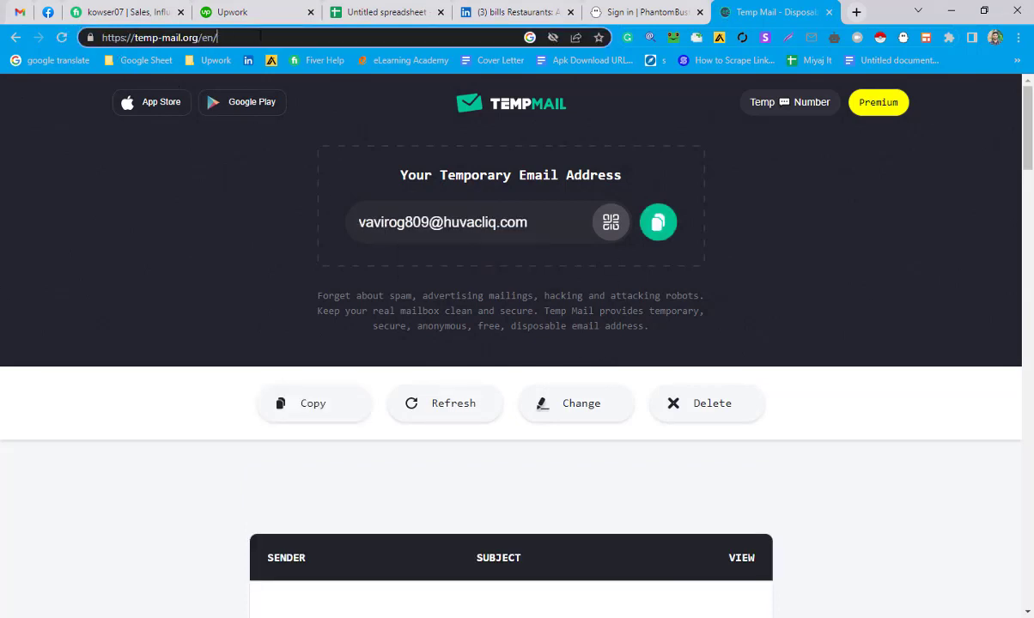
{"action": "left_click", "coordinate": [658, 223]}
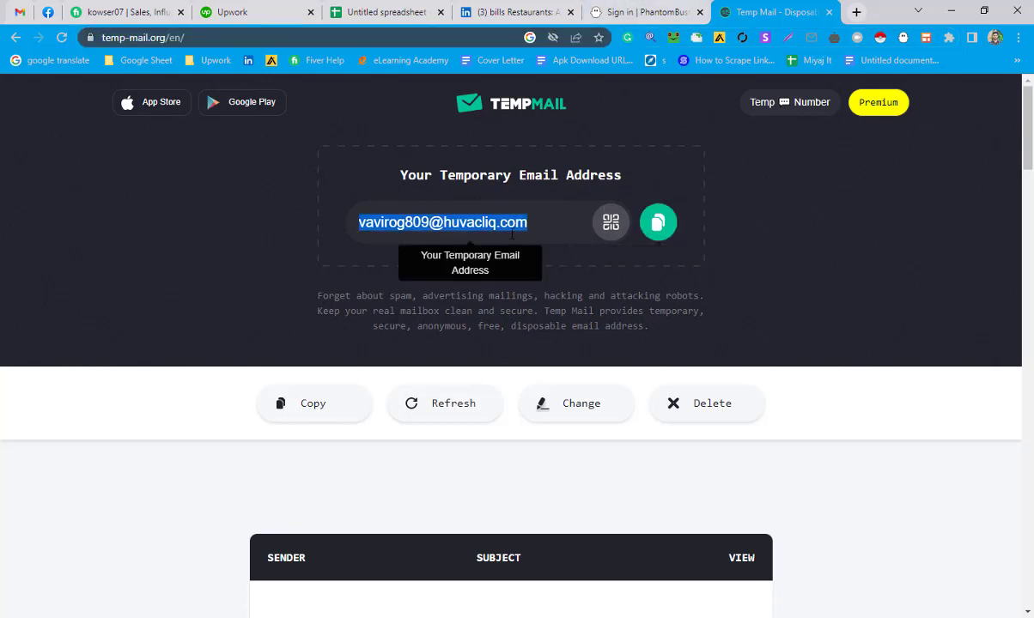
{"action": "left_click", "coordinate": [640, 12]}
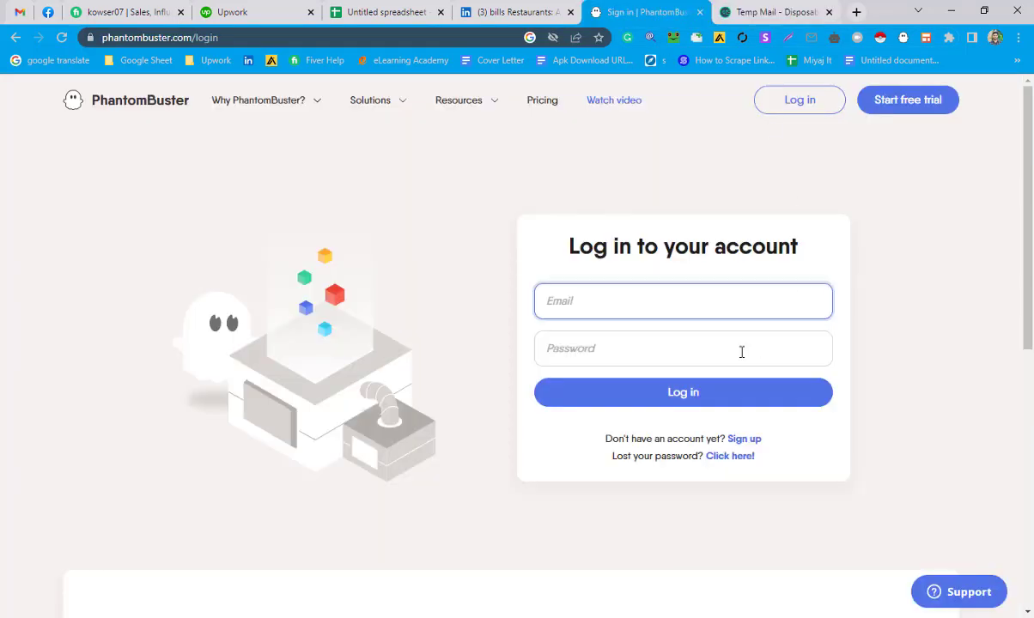
{"action": "left_click", "coordinate": [728, 456]}
{"action": "left_click", "coordinate": [374, 307]}
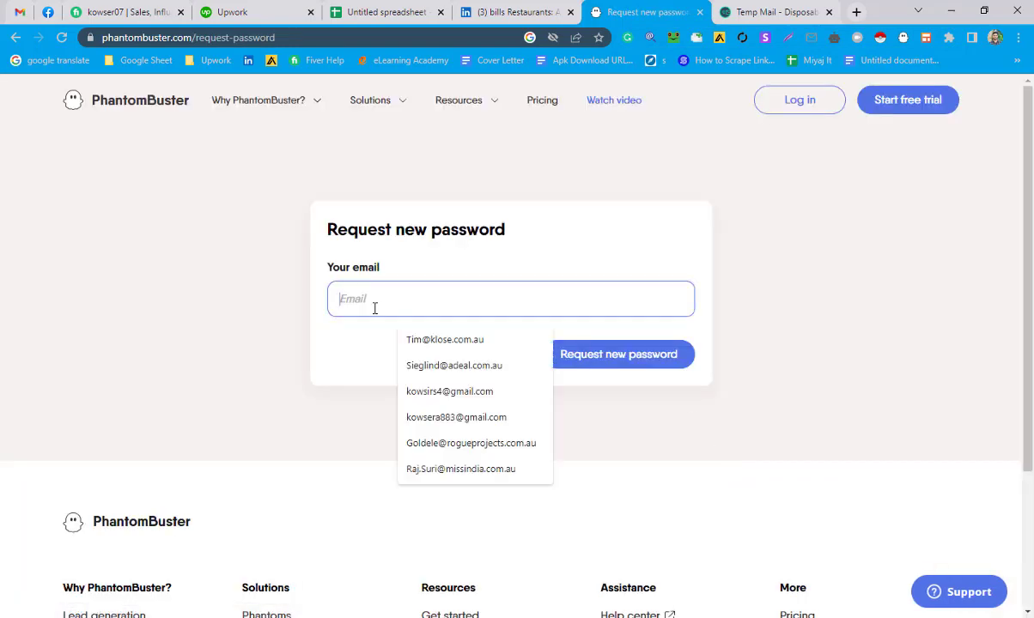
{"action": "key", "text": "ctrl+v"}
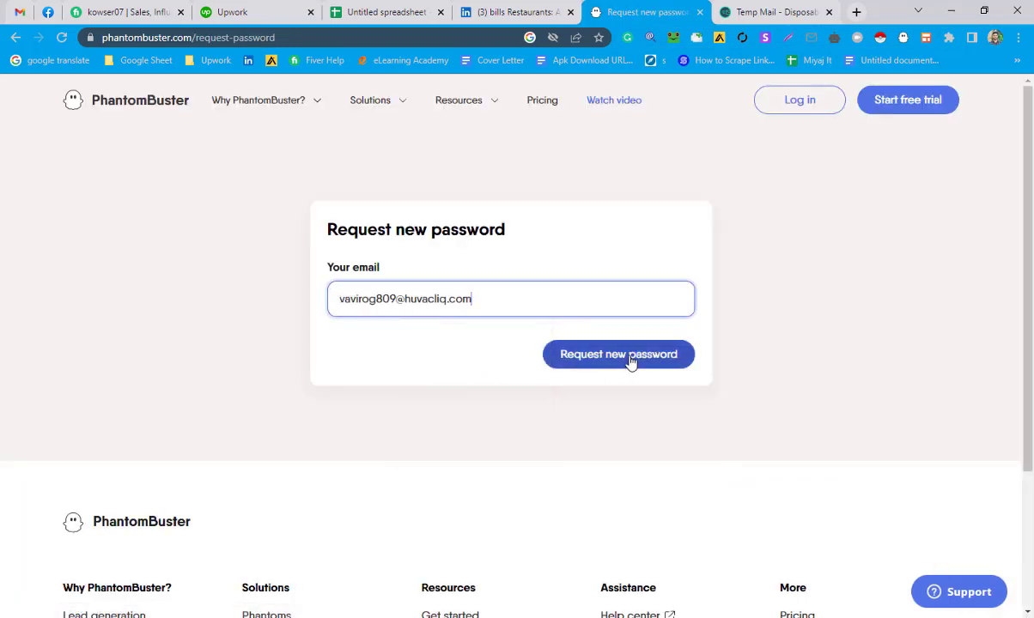
Step: Open the free trial sign-up form and enter the temporary email address and an account password
{"action": "left_click", "coordinate": [908, 102]}
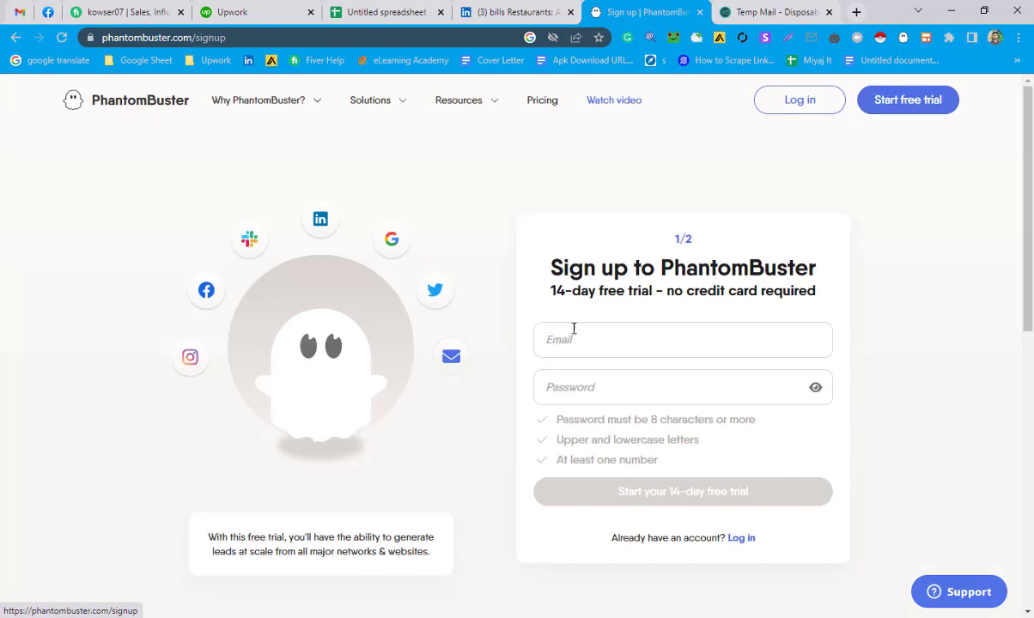
{"action": "left_click", "coordinate": [572, 338]}
{"action": "key", "text": "ctrl+v"}
{"action": "left_click", "coordinate": [573, 387]}
{"action": "key", "text": "ctrl+v"}
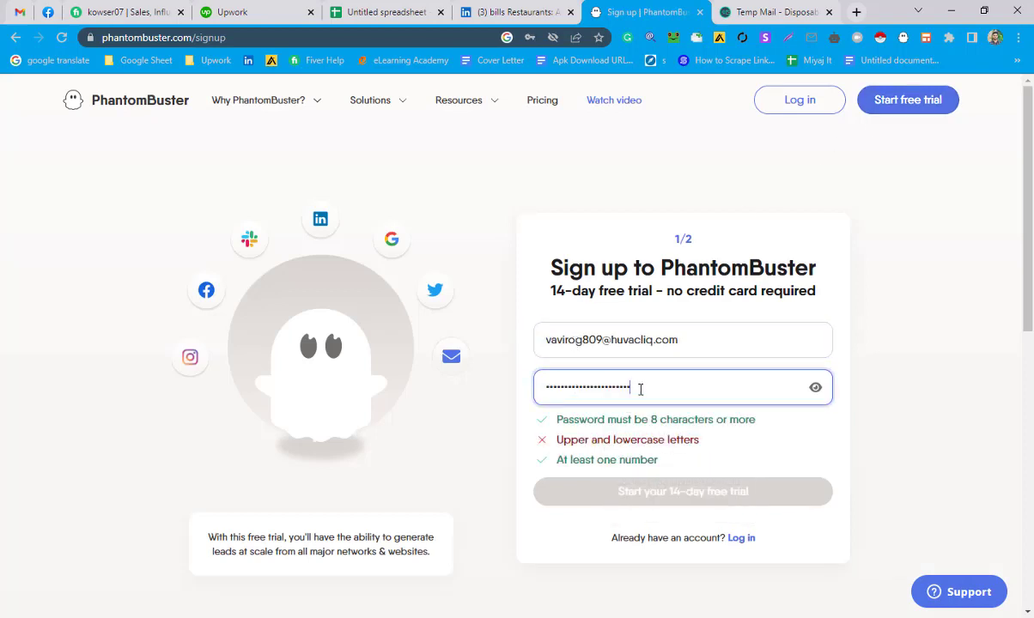
{"action": "scroll", "coordinate": [639, 387], "scroll_direction": "down", "scroll_amount": 1}
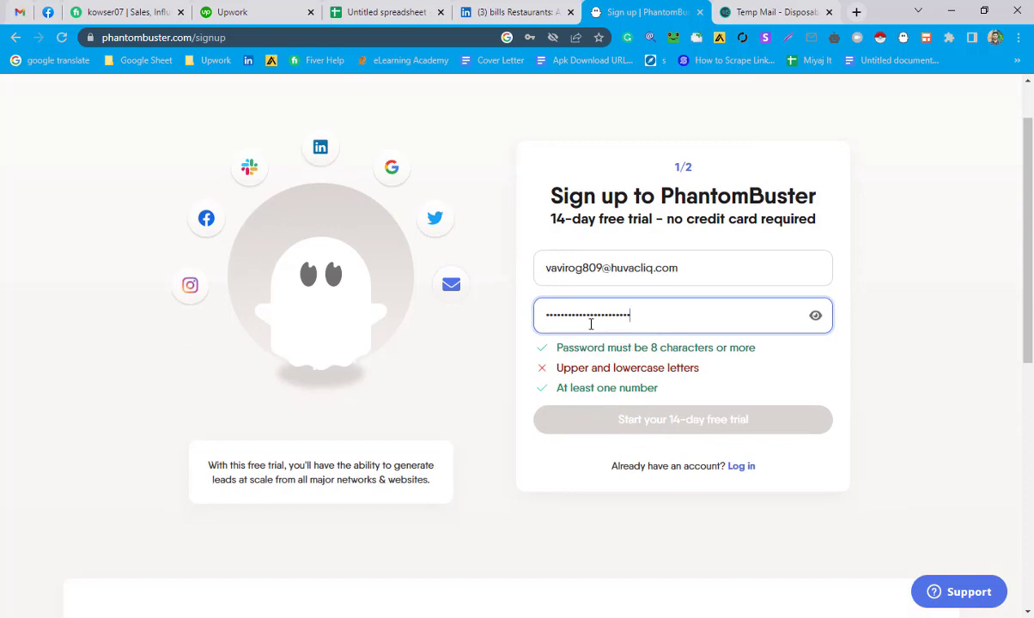
{"action": "left_click", "coordinate": [323, 41]}
{"action": "key", "text": "ctrl+v"}
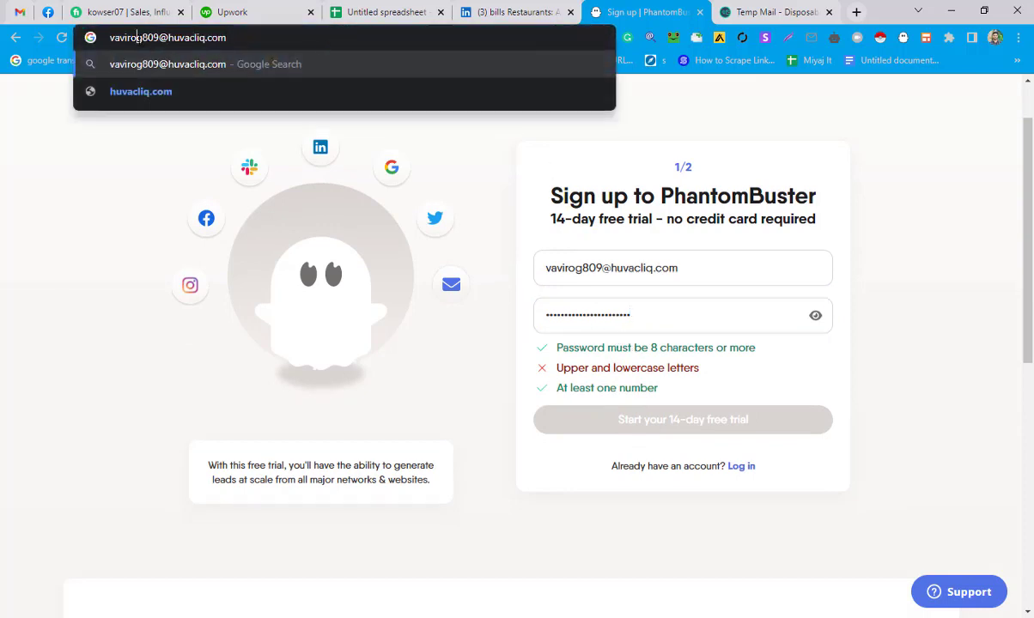
{"action": "key", "text": "ctrl+a"}
{"action": "key", "text": "BackSpace"}
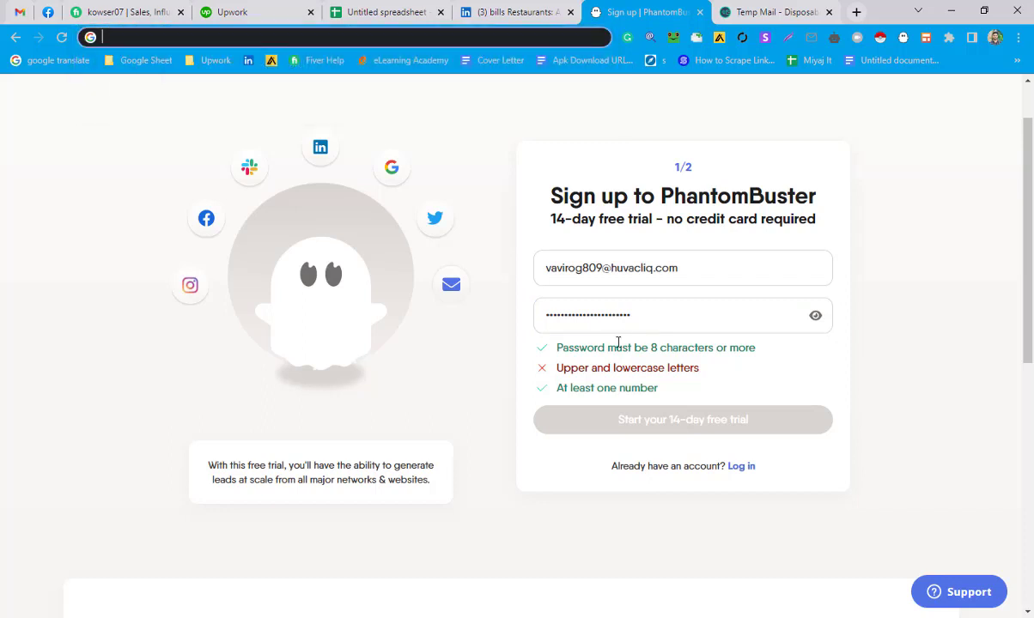
Step: Replace the account password in the sign-up form and continue to the second sign-up page
{"action": "double_click", "coordinate": [624, 322]}
{"action": "key", "text": "ctrl+v"}
{"action": "left_click", "coordinate": [657, 420]}
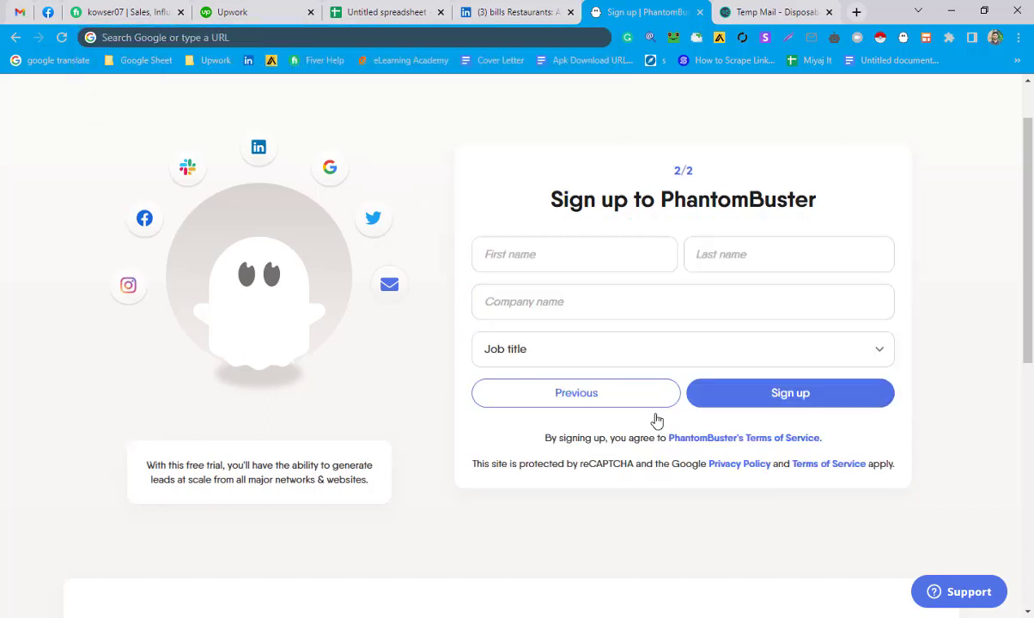
Step: Fill in the first name, last name and company name "dfdf", choose Marketing as job title, and submit the sign-up
{"action": "left_click", "coordinate": [547, 263]}
{"action": "type", "text": "d"}
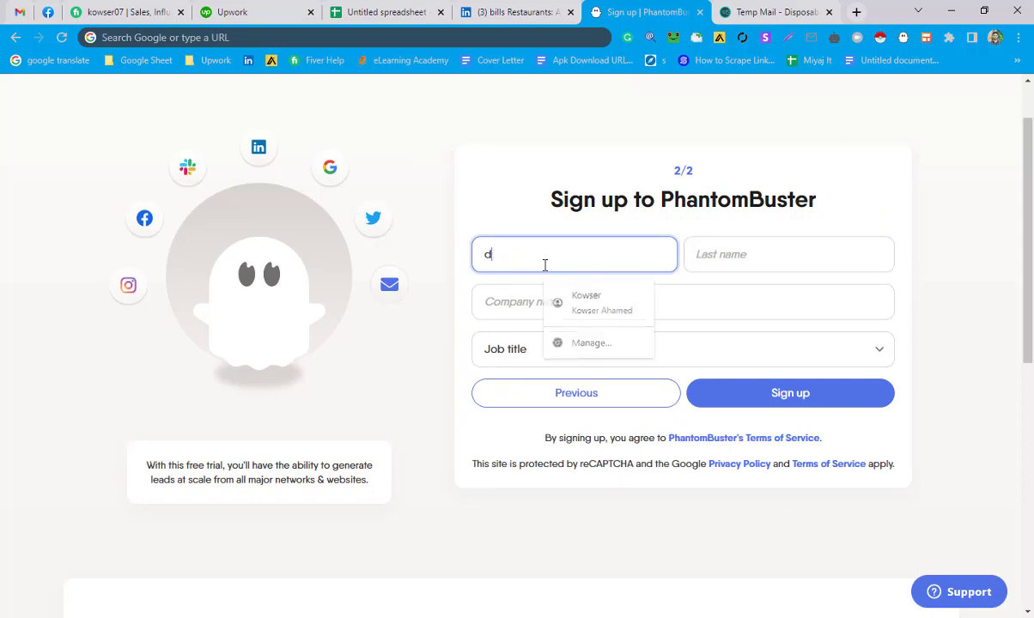
{"action": "type", "text": "fdfdf"}
{"action": "left_click", "coordinate": [747, 254]}
{"action": "type", "text": "dfdf"}
{"action": "left_click", "coordinate": [545, 304]}
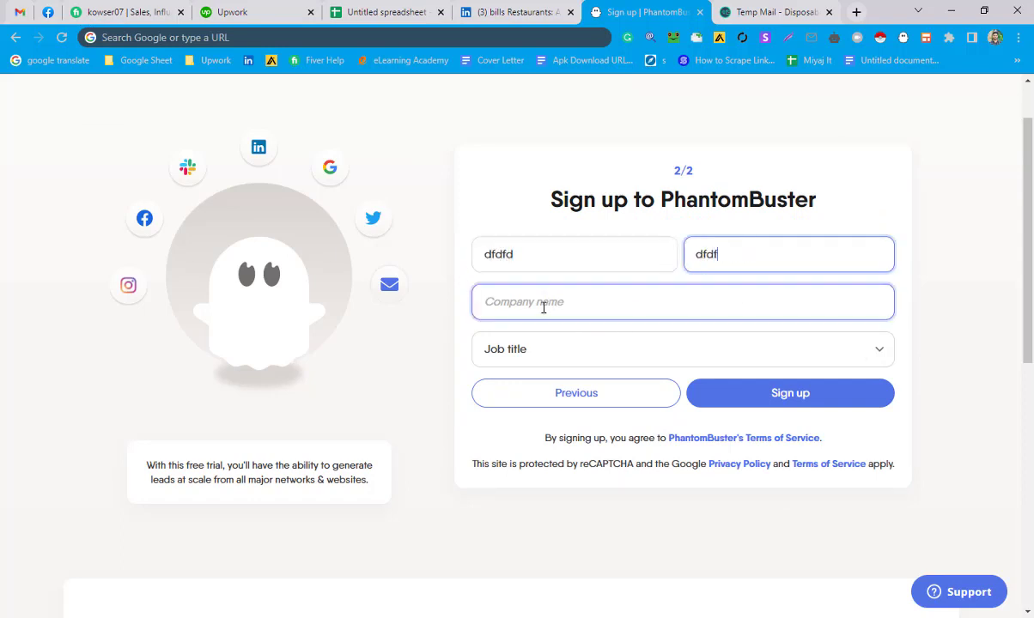
{"action": "type", "text": "dfdf"}
{"action": "left_click", "coordinate": [580, 342]}
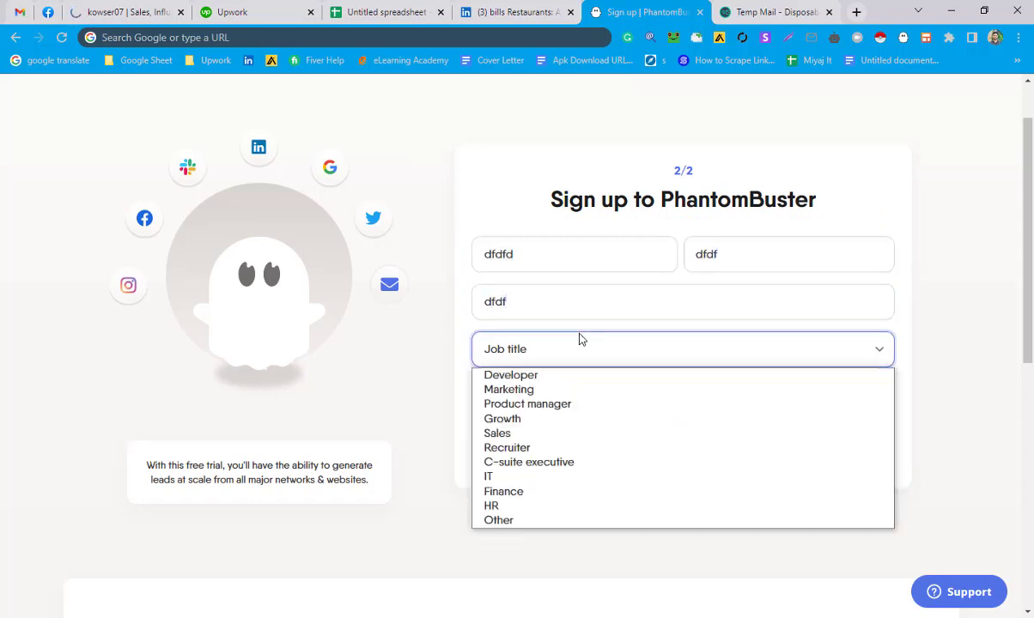
{"action": "left_click", "coordinate": [527, 389]}
{"action": "left_click", "coordinate": [737, 397]}
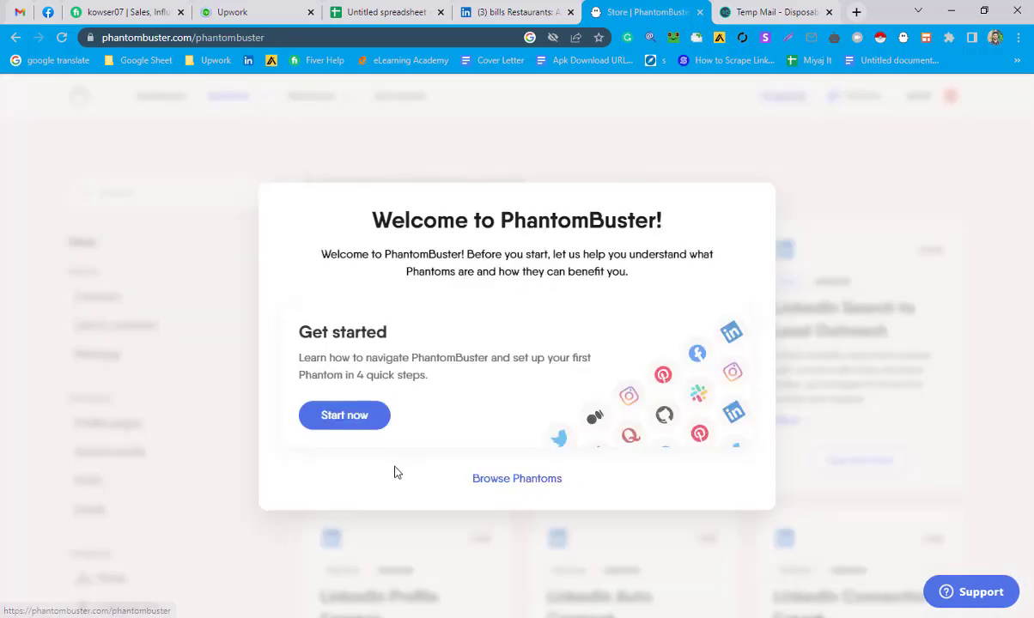
Step: Start the Get started guide, advance to Manage & leverage Phantoms, and close the guide
{"action": "left_click", "coordinate": [348, 418]}
{"action": "left_click", "coordinate": [299, 532]}
{"action": "left_click", "coordinate": [298, 531]}
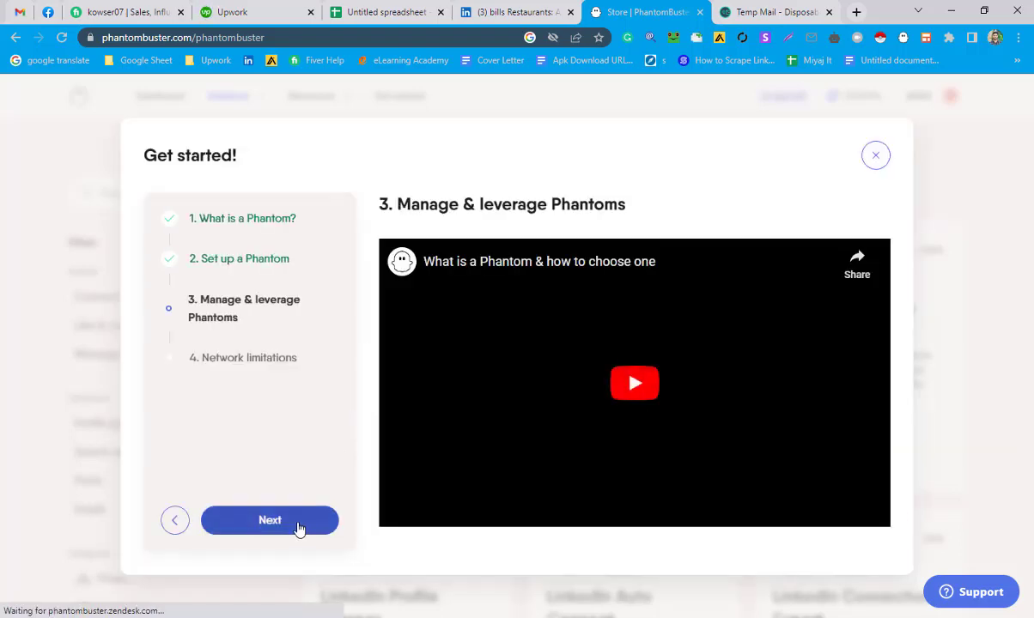
{"action": "left_click", "coordinate": [876, 157]}
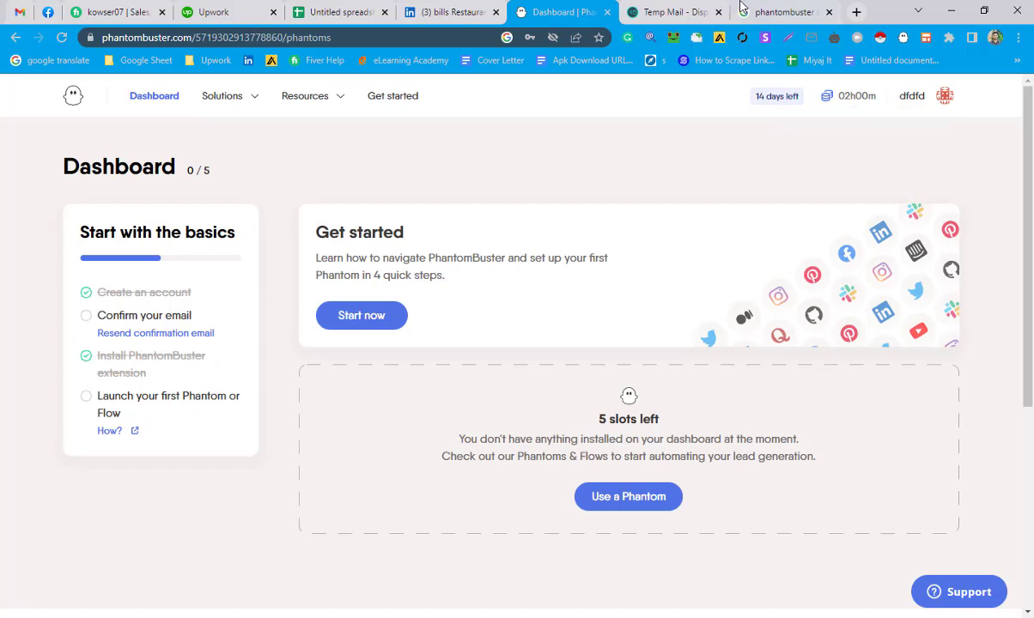
Step: Switch to Temp Mail, open the PhantomBuster account activation email and verify the new email address from it
{"action": "left_click", "coordinate": [679, 11]}
{"action": "left_click", "coordinate": [583, 10]}
{"action": "scroll", "coordinate": [702, 314], "scroll_direction": "down", "scroll_amount": 2}
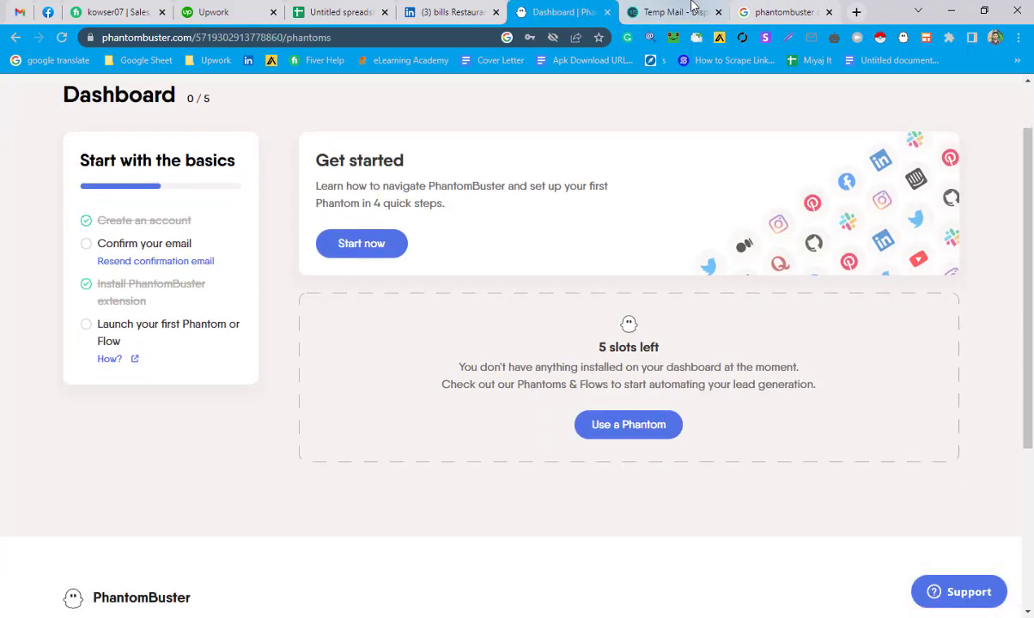
{"action": "left_click", "coordinate": [678, 11]}
{"action": "scroll", "coordinate": [543, 330], "scroll_direction": "down", "scroll_amount": 3}
{"action": "scroll", "coordinate": [618, 288], "scroll_direction": "up", "scroll_amount": 3}
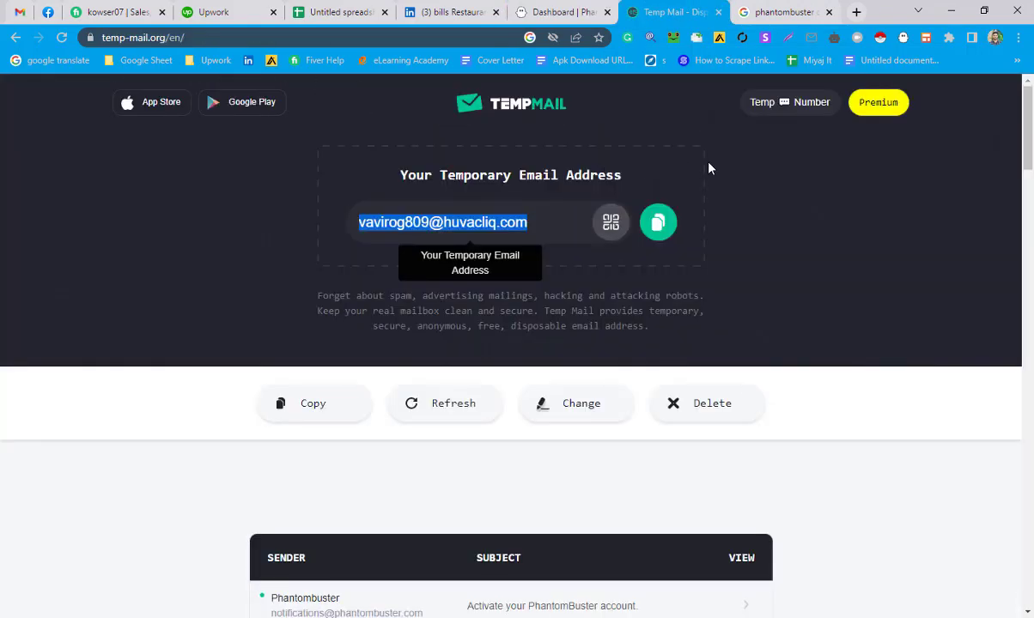
{"action": "scroll", "coordinate": [700, 220], "scroll_direction": "down", "scroll_amount": 3}
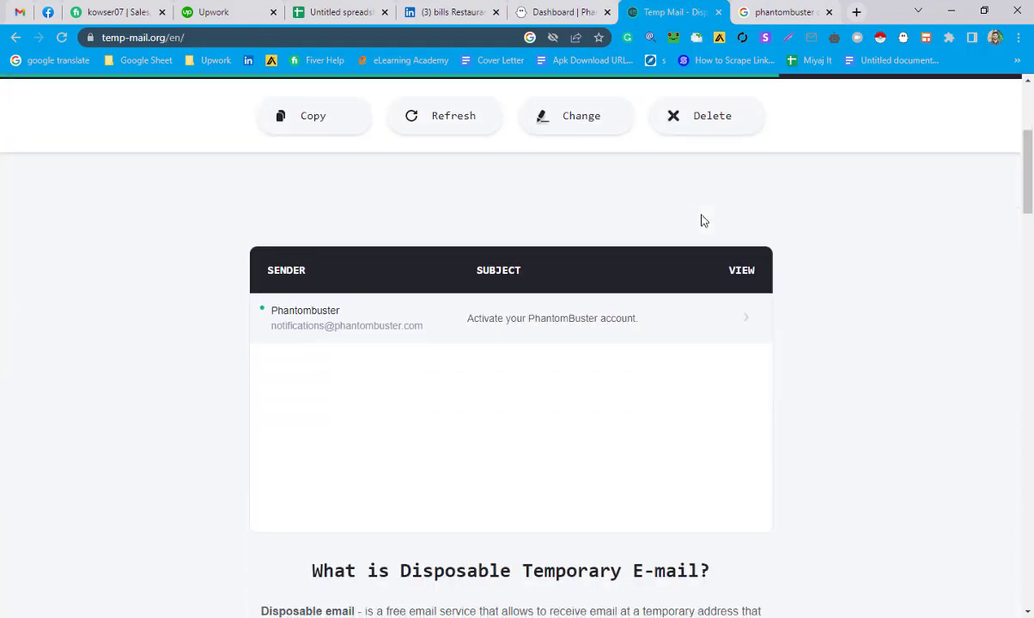
{"action": "scroll", "coordinate": [346, 245], "scroll_direction": "up", "scroll_amount": 3}
{"action": "scroll", "coordinate": [502, 242], "scroll_direction": "down", "scroll_amount": 3}
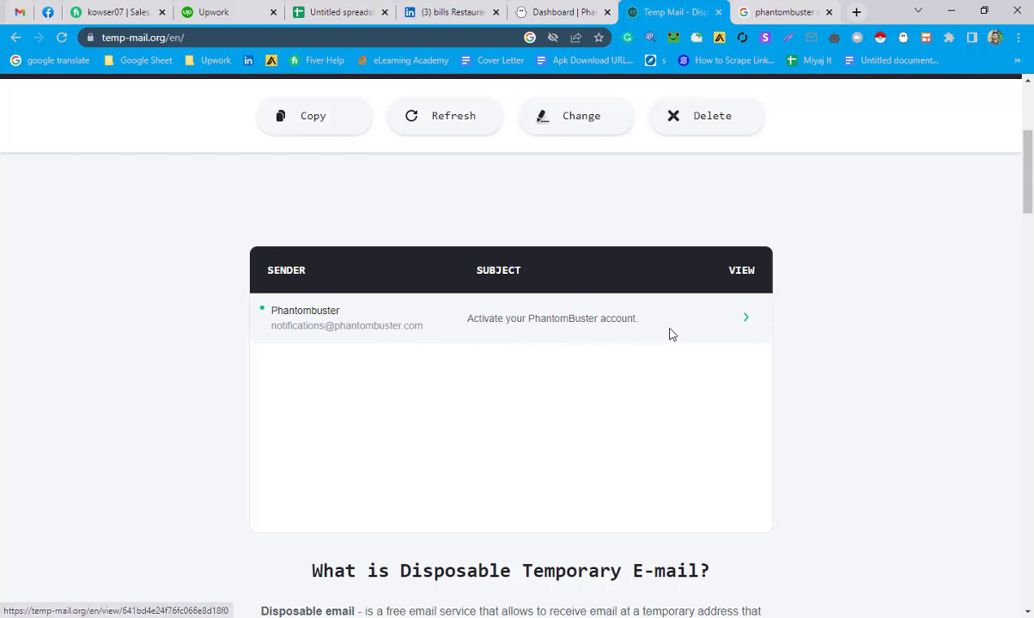
{"action": "left_click", "coordinate": [602, 330]}
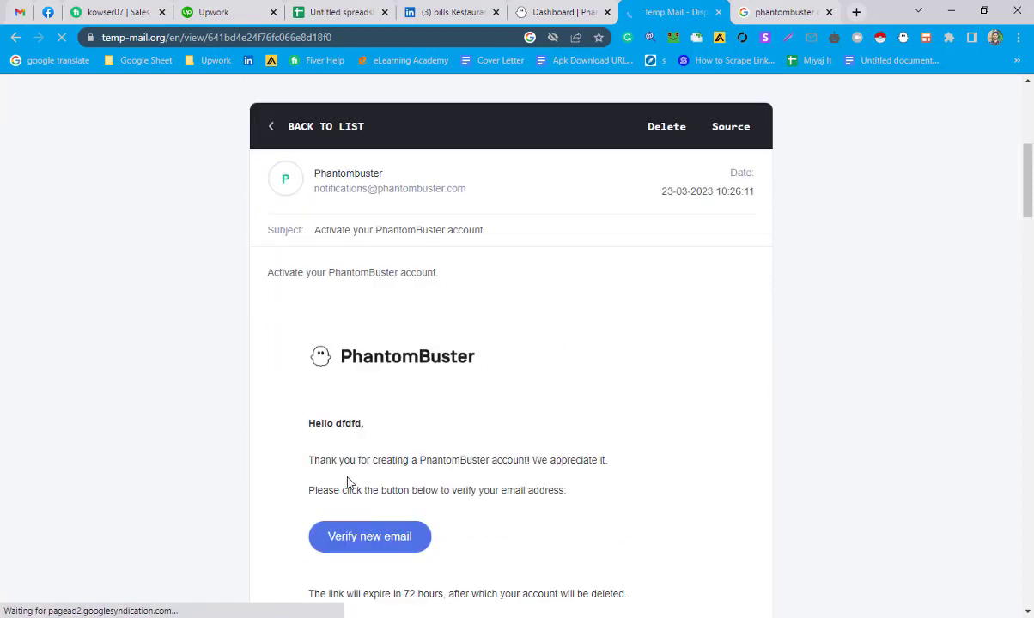
{"action": "left_click", "coordinate": [341, 547]}
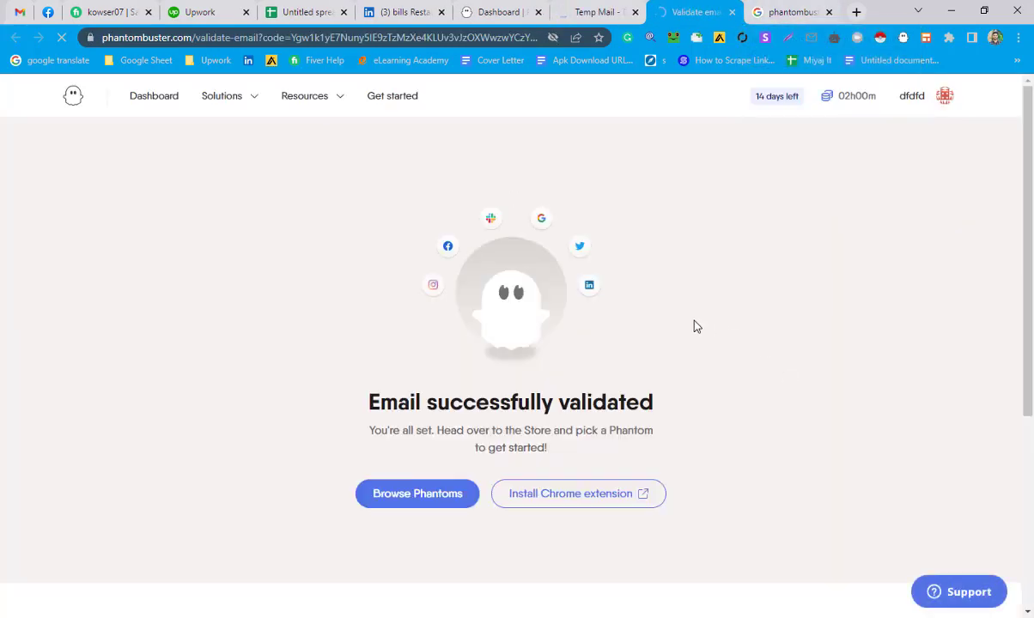
Step: Close the email validation, Temp Mail and Google search tabs and return to the PhantomBuster dashboard
{"action": "scroll", "coordinate": [650, 361], "scroll_direction": "down", "scroll_amount": 3}
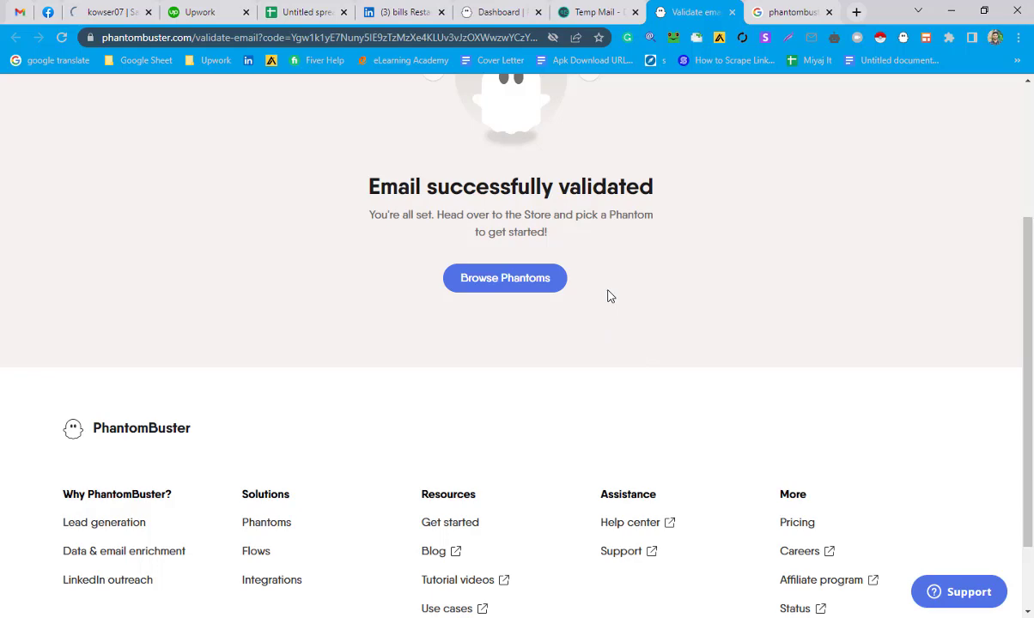
{"action": "left_click", "coordinate": [732, 12]}
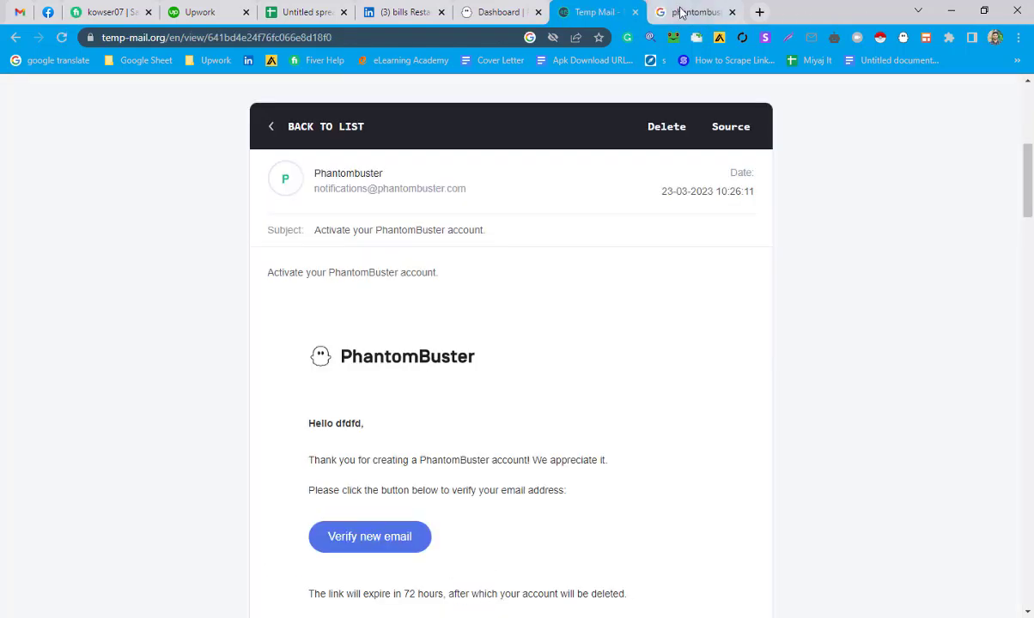
{"action": "left_click", "coordinate": [634, 12]}
{"action": "left_click", "coordinate": [635, 12]}
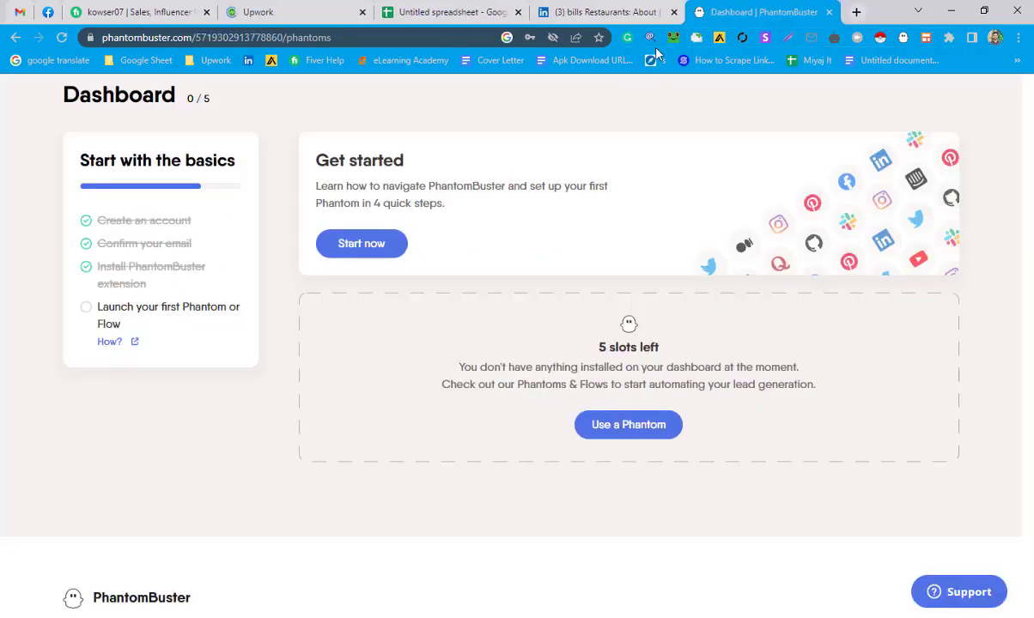
{"action": "scroll", "coordinate": [169, 157], "scroll_direction": "up", "scroll_amount": 1}
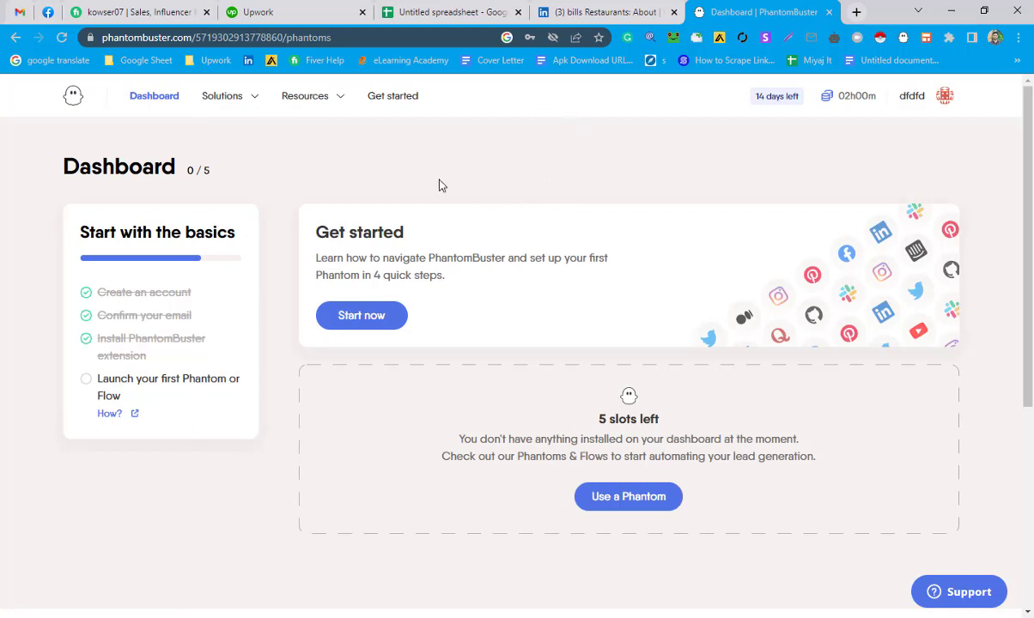
Step: Browse the LinkedIn category of PhantomBuster solutions and start using the LinkedIn Company Scraper Phantom
{"action": "mouse_move", "coordinate": [233, 99]}
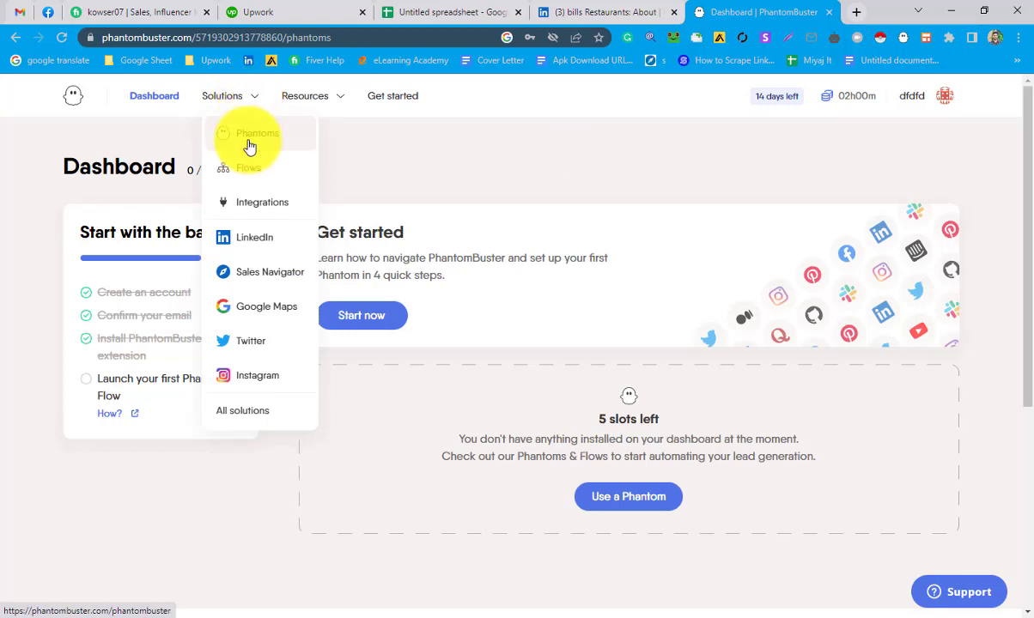
{"action": "left_click", "coordinate": [279, 243]}
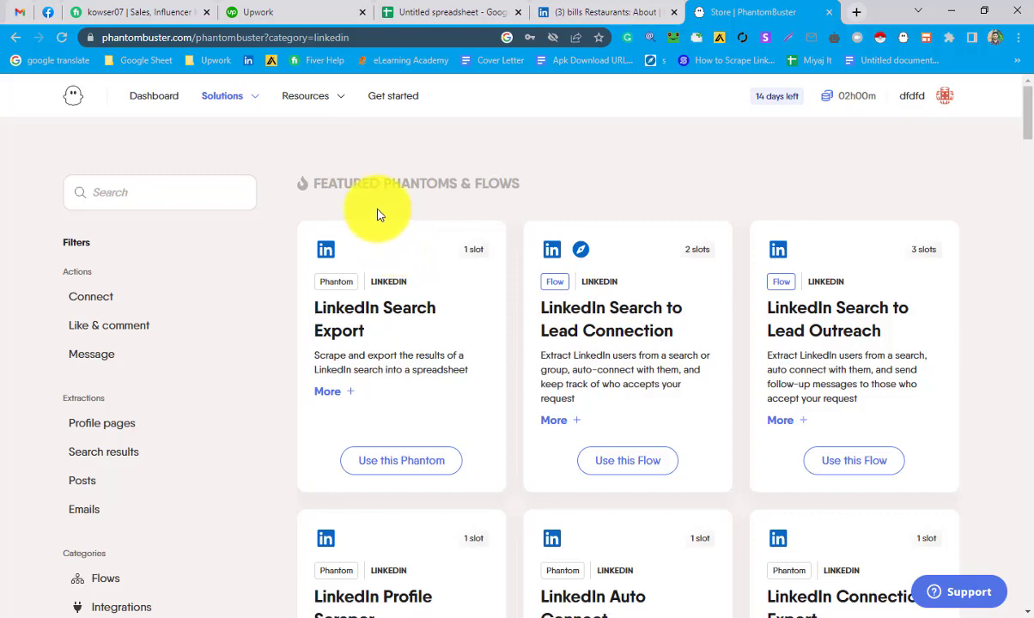
{"action": "scroll", "coordinate": [502, 230], "scroll_direction": "down", "scroll_amount": 3}
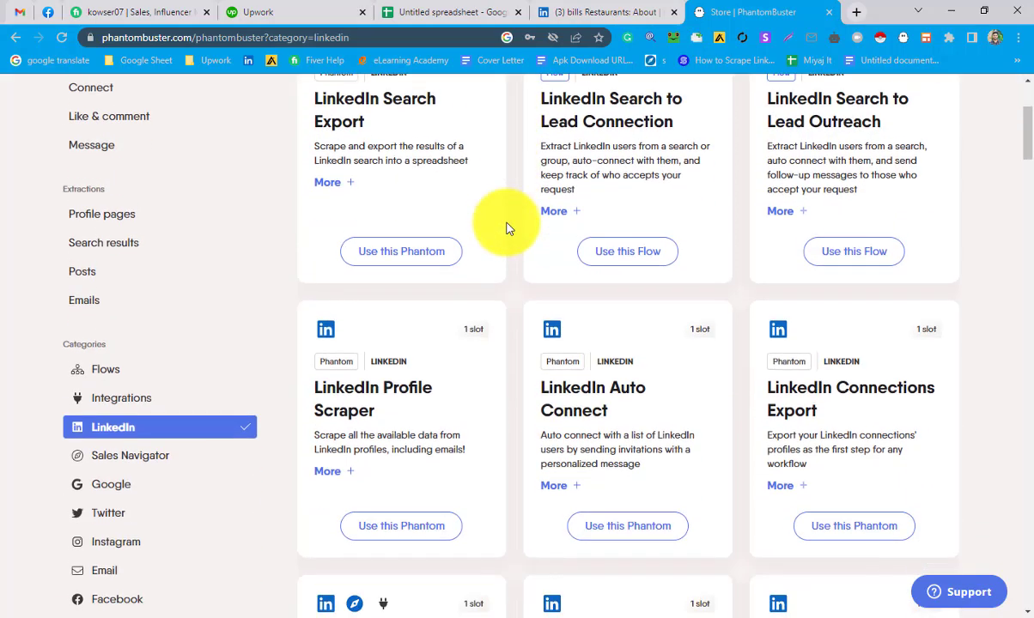
{"action": "scroll", "coordinate": [507, 229], "scroll_direction": "down", "scroll_amount": 3}
{"action": "scroll", "coordinate": [505, 228], "scroll_direction": "down", "scroll_amount": 3}
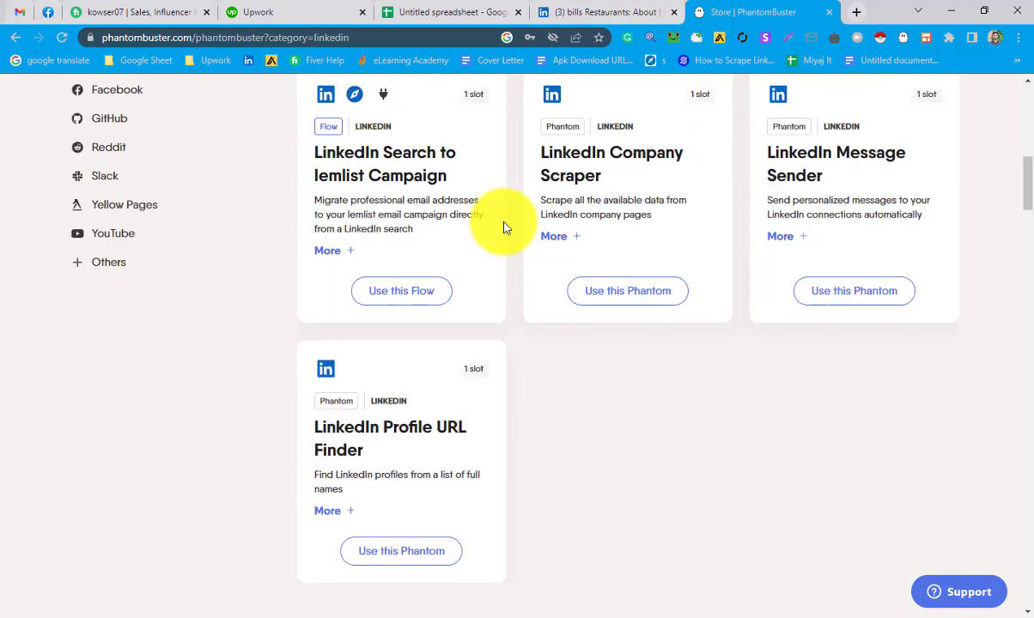
{"action": "left_click_drag", "start_coordinate": [538, 155], "coordinate": [573, 166]}
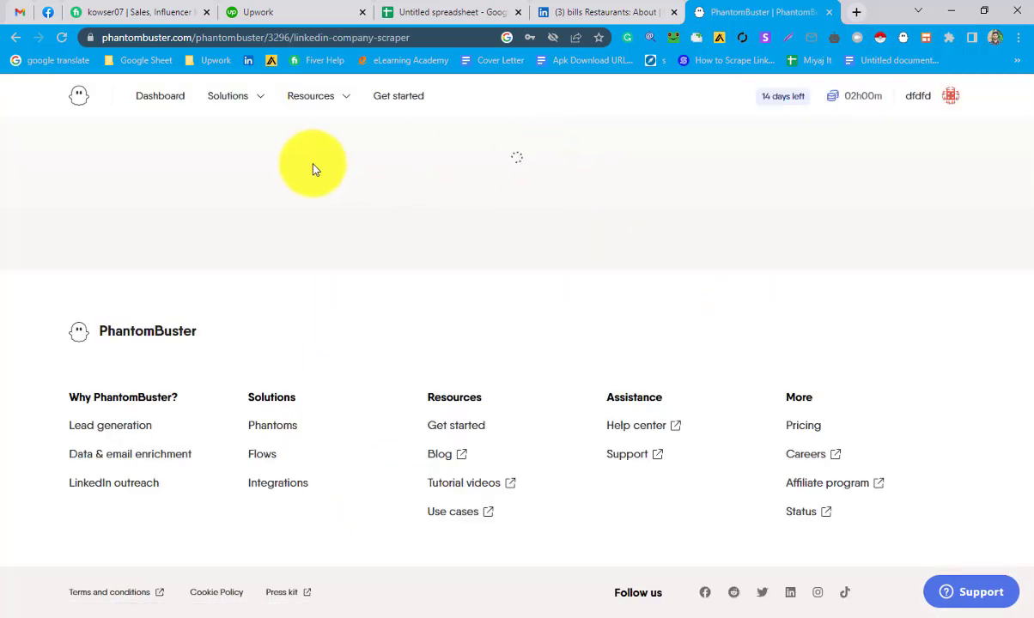
{"action": "left_click", "coordinate": [17, 40]}
{"action": "scroll", "coordinate": [503, 309], "scroll_direction": "down", "scroll_amount": 5}
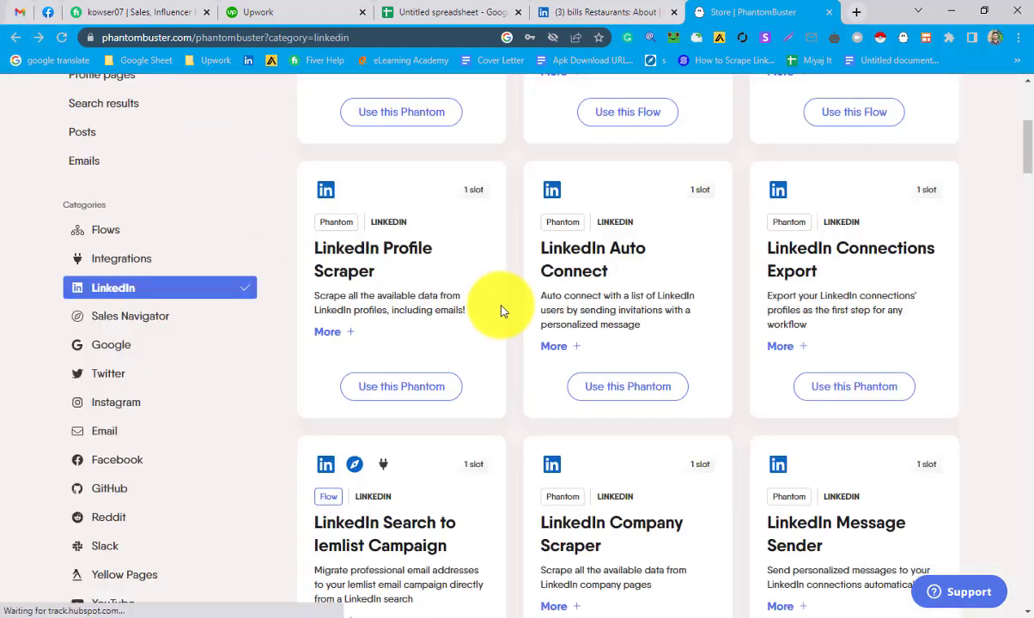
{"action": "scroll", "coordinate": [503, 309], "scroll_direction": "down", "scroll_amount": 4}
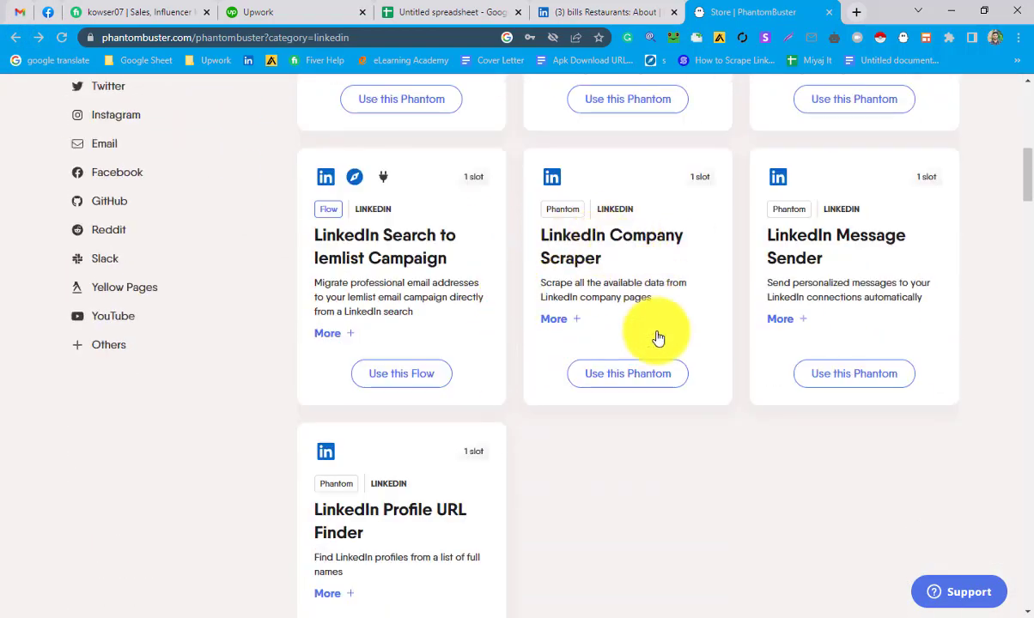
{"action": "left_click", "coordinate": [615, 385]}
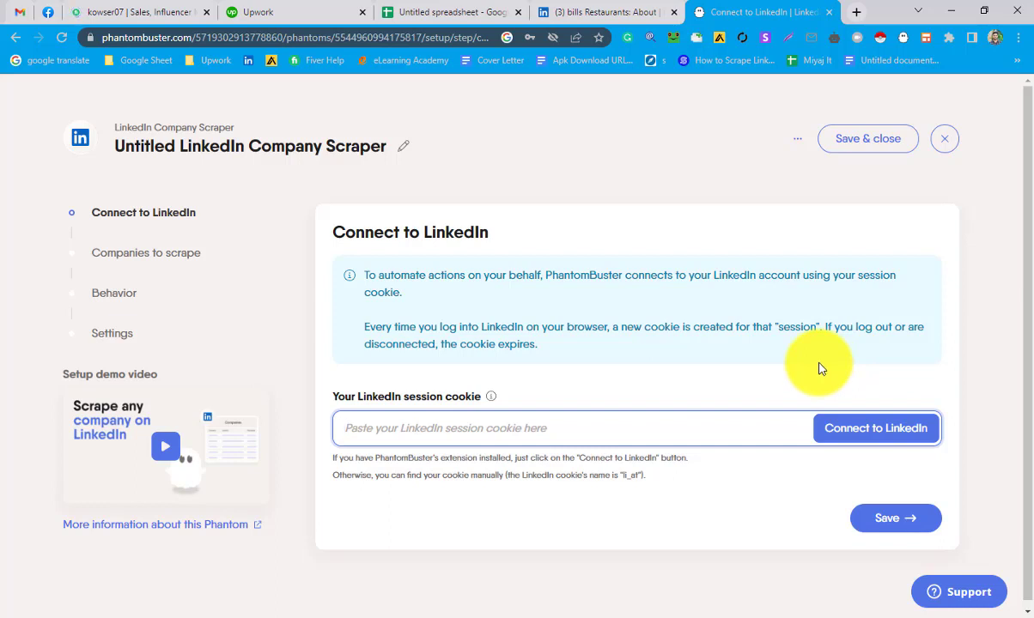
Step: Connect the LinkedIn Company Scraper to LinkedIn by filling in the session cookie, and save this setup stage
{"action": "left_click", "coordinate": [859, 434]}
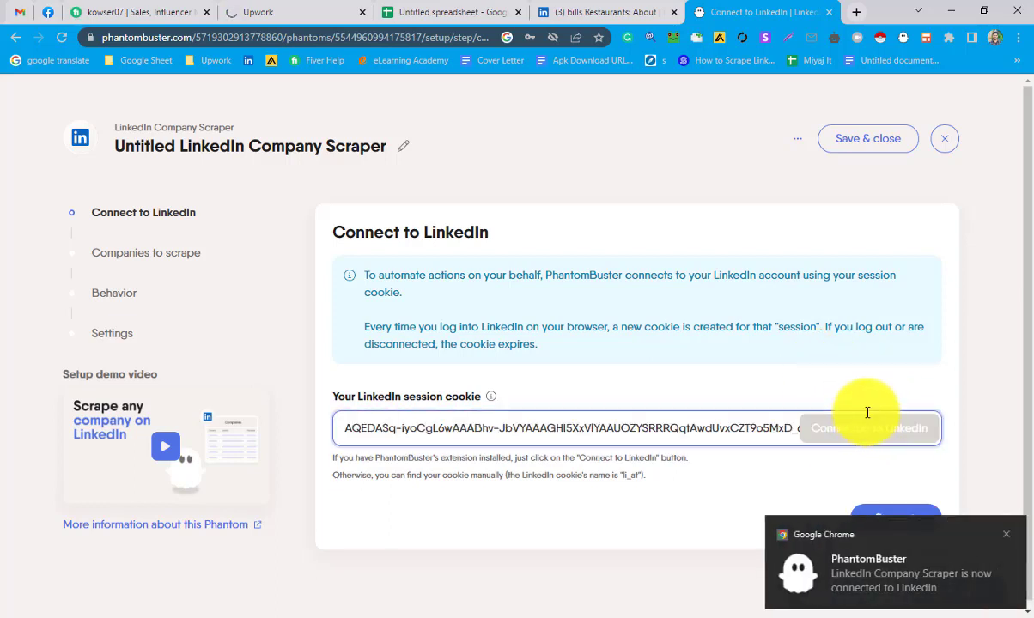
{"action": "left_click", "coordinate": [1002, 538]}
{"action": "left_click", "coordinate": [893, 515]}
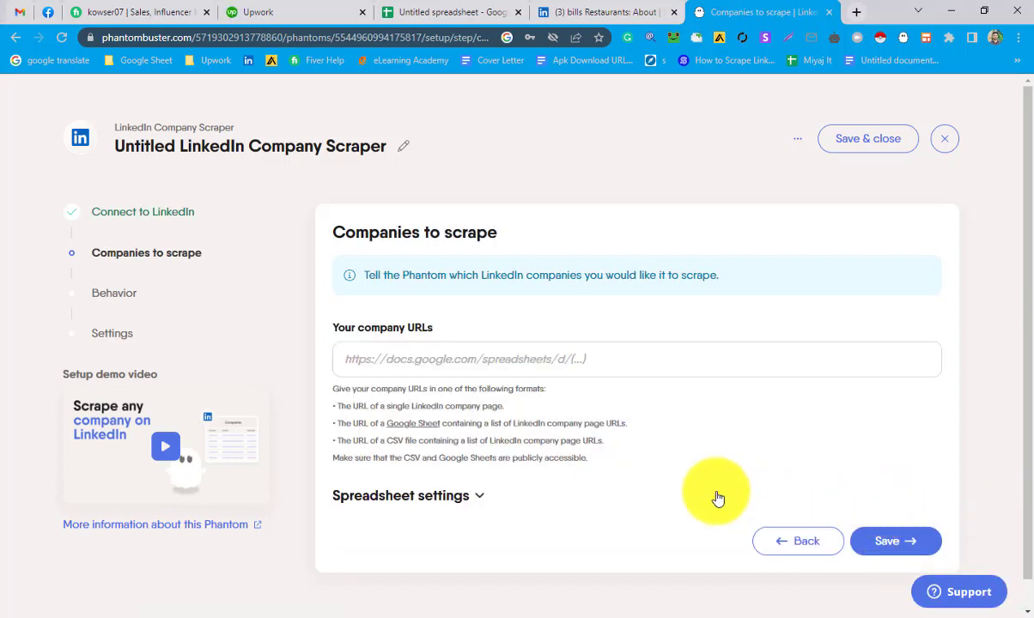
{"action": "left_click", "coordinate": [481, 363]}
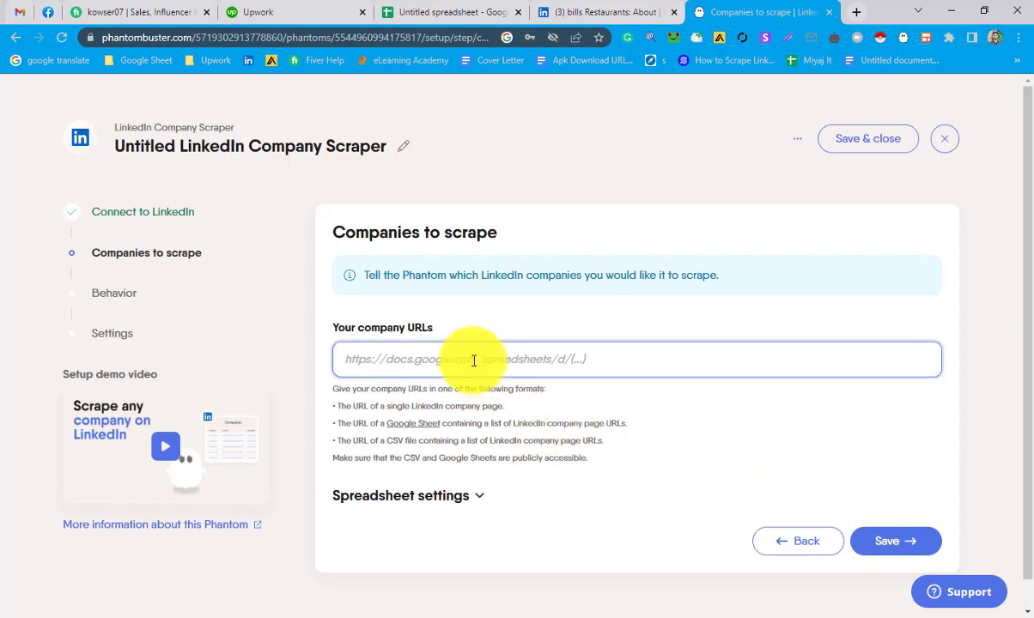
{"action": "left_click", "coordinate": [473, 361]}
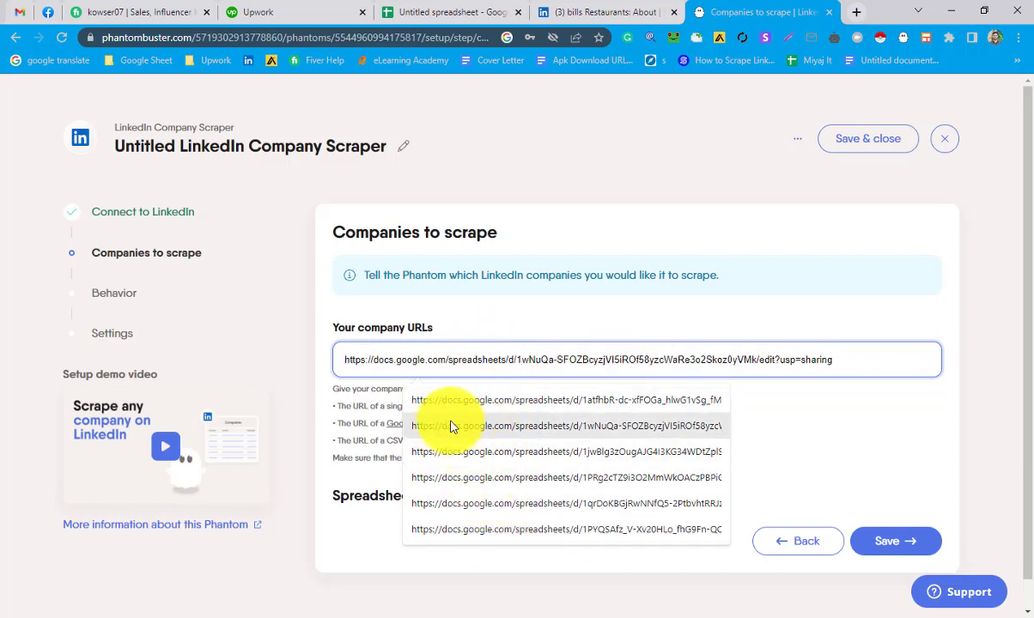
{"action": "left_click", "coordinate": [394, 289]}
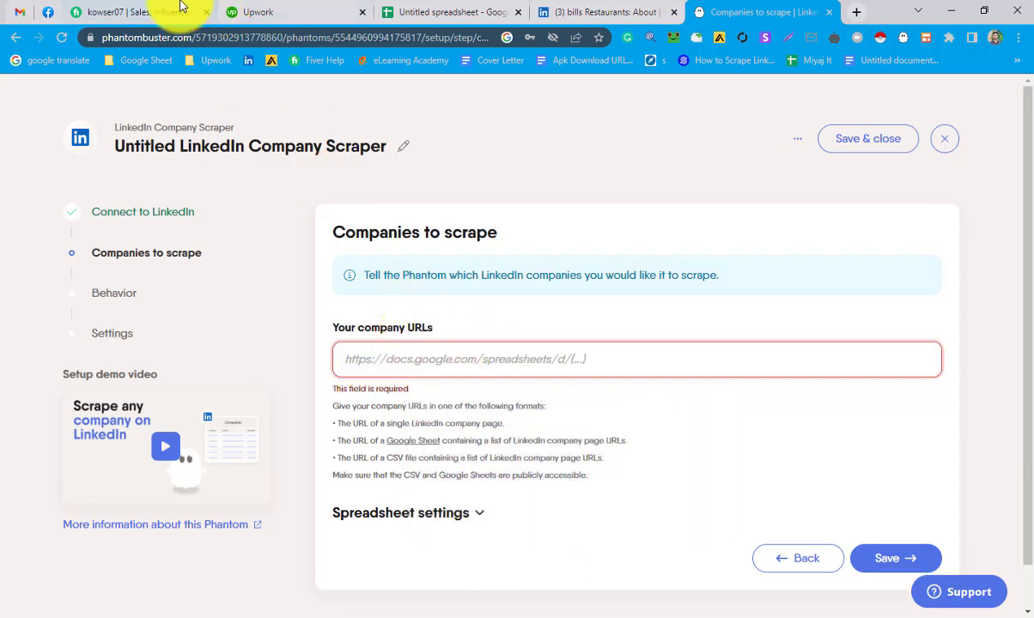
Step: Switch to the company spreadsheet in Google Sheets and create a new blank spreadsheet from it
{"action": "left_click", "coordinate": [464, 12]}
{"action": "left_click", "coordinate": [576, 384]}
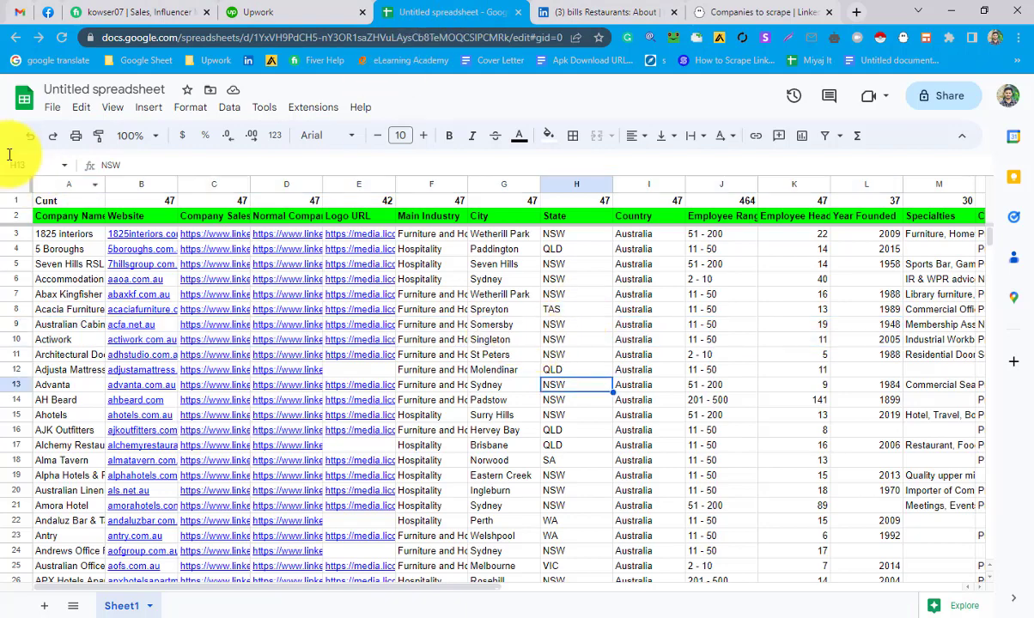
{"action": "left_click", "coordinate": [52, 110]}
{"action": "mouse_move", "coordinate": [92, 131]}
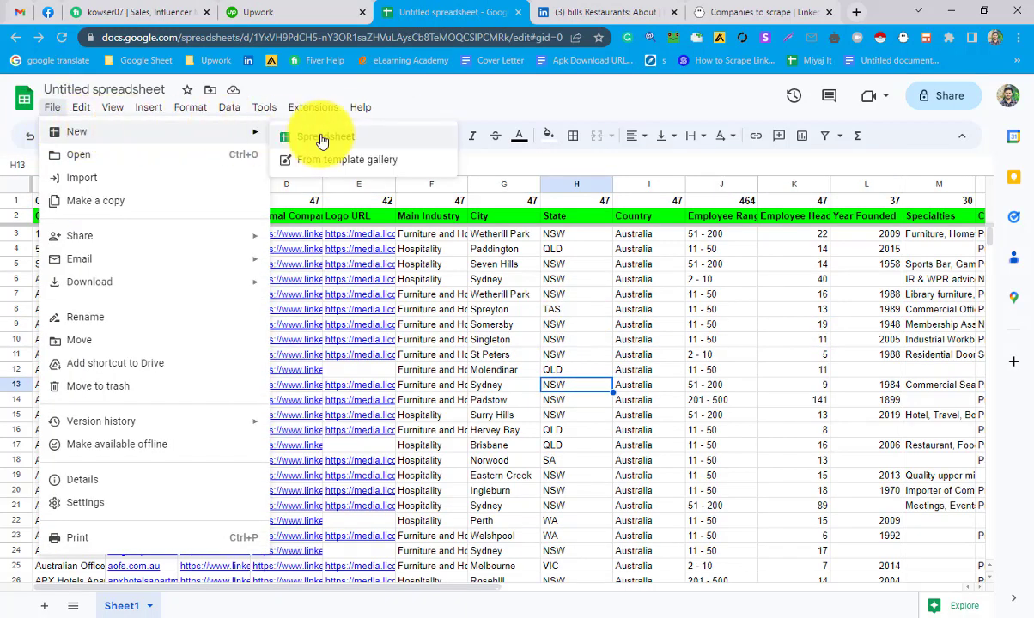
{"action": "left_click", "coordinate": [322, 134]}
Step: Copy the Normal Company LinkedIn URL column from the company spreadsheet into column A of the new spreadsheet
{"action": "left_click", "coordinate": [368, 6]}
{"action": "left_click", "coordinate": [523, 310]}
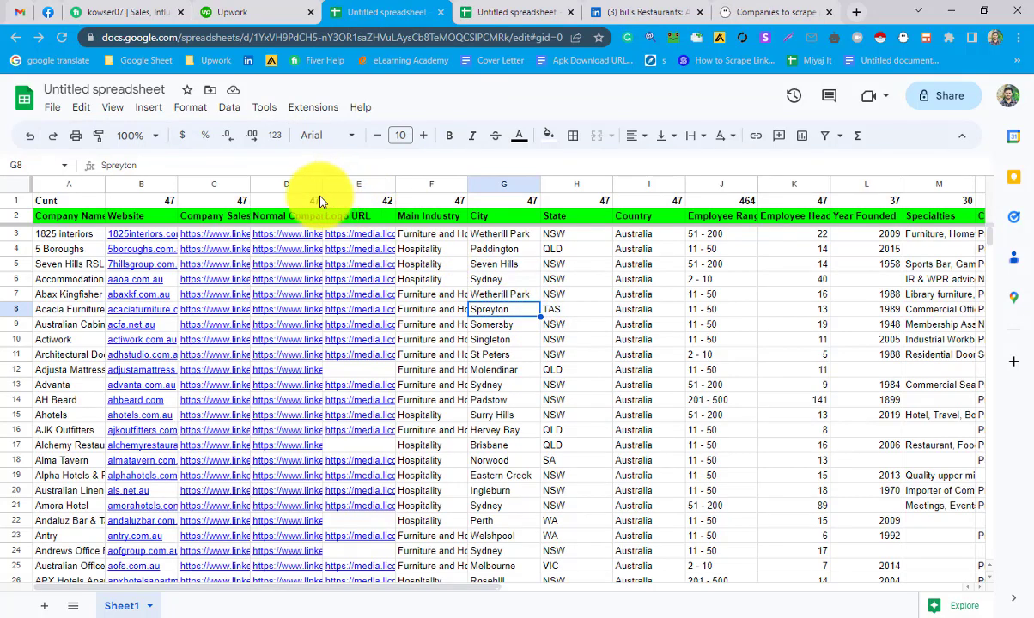
{"action": "left_click", "coordinate": [268, 183]}
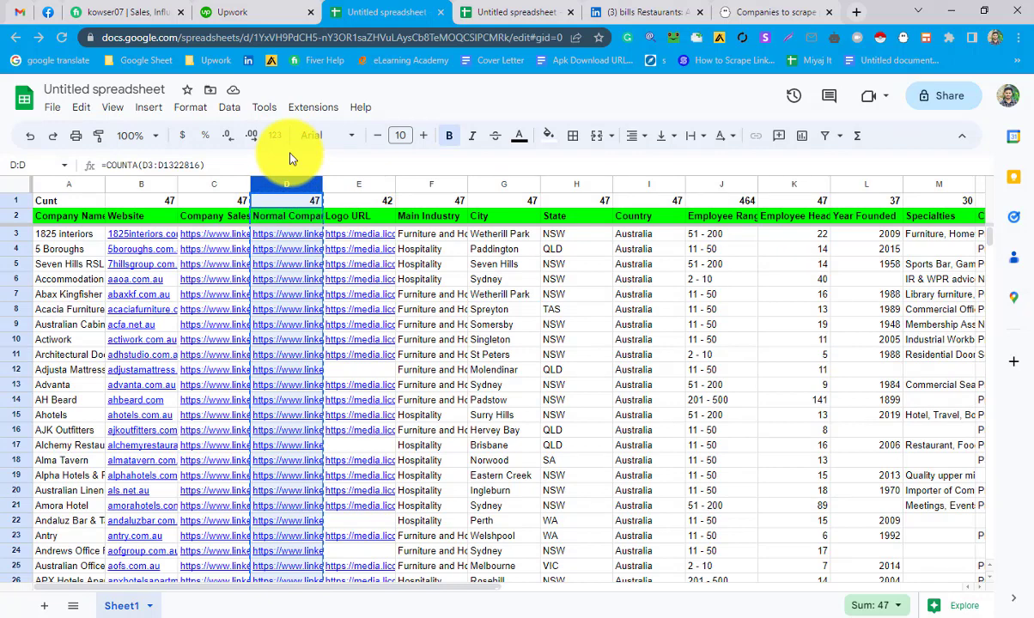
{"action": "left_click", "coordinate": [491, 14]}
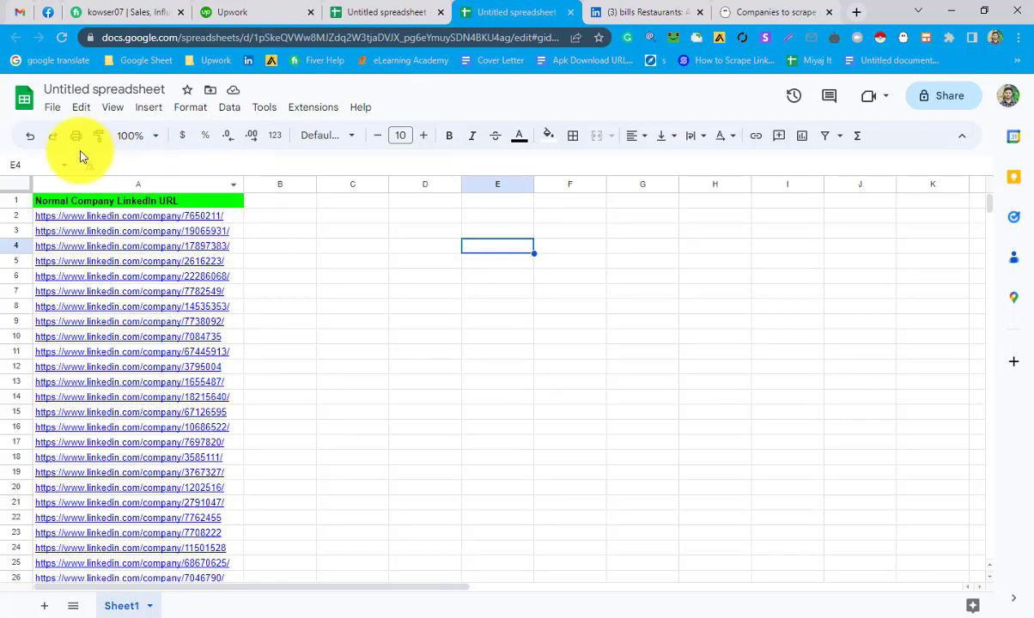
Step: Share the new spreadsheet with anyone with the link as Editor, keeping its default name, and copy the sharing link
{"action": "left_click", "coordinate": [944, 95]}
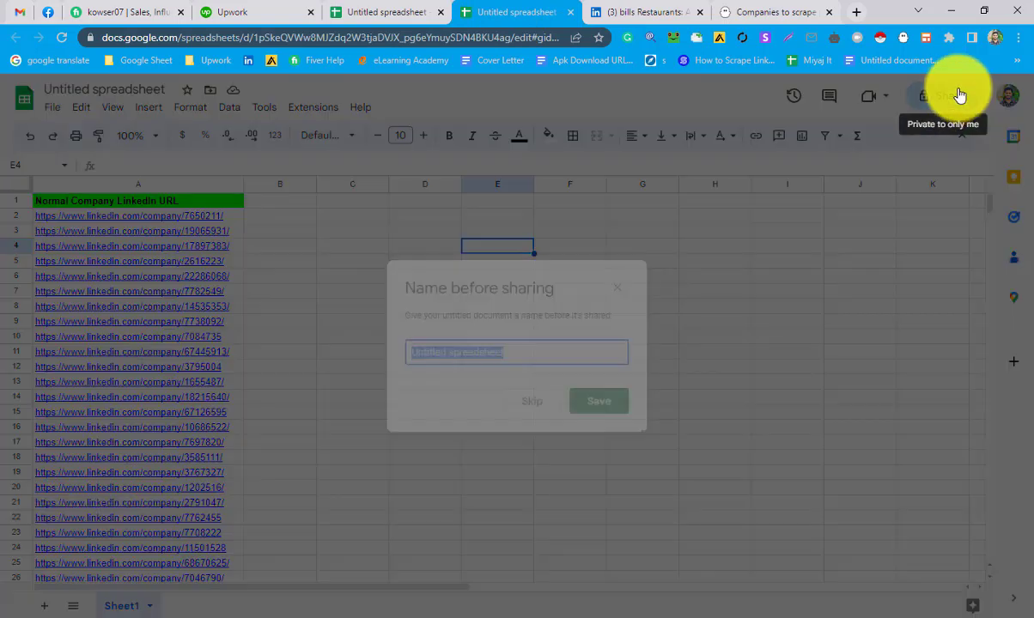
{"action": "left_click", "coordinate": [599, 407]}
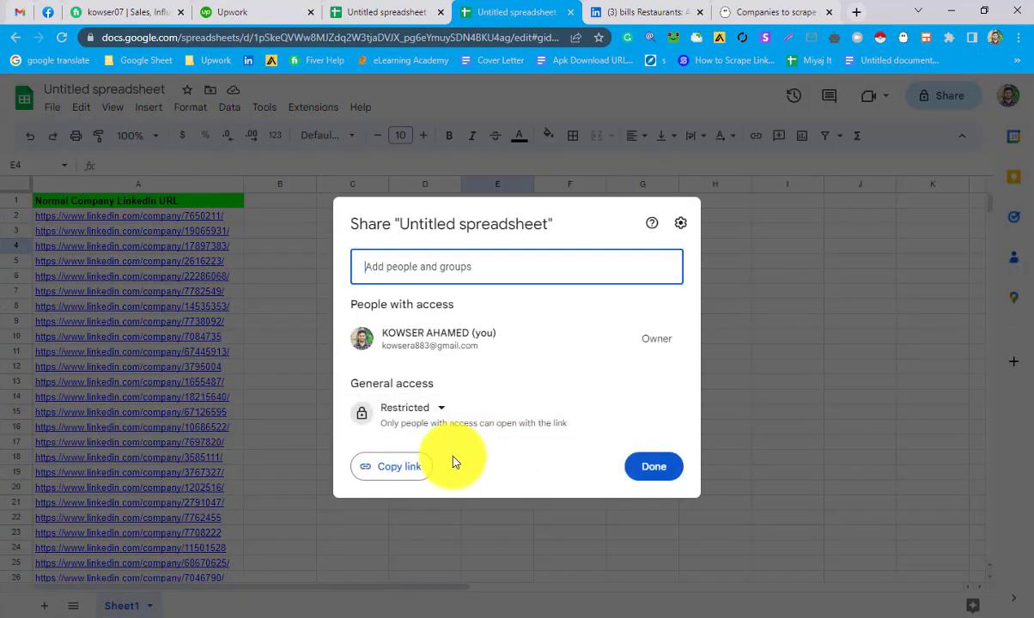
{"action": "left_click", "coordinate": [413, 407]}
{"action": "left_click", "coordinate": [447, 477]}
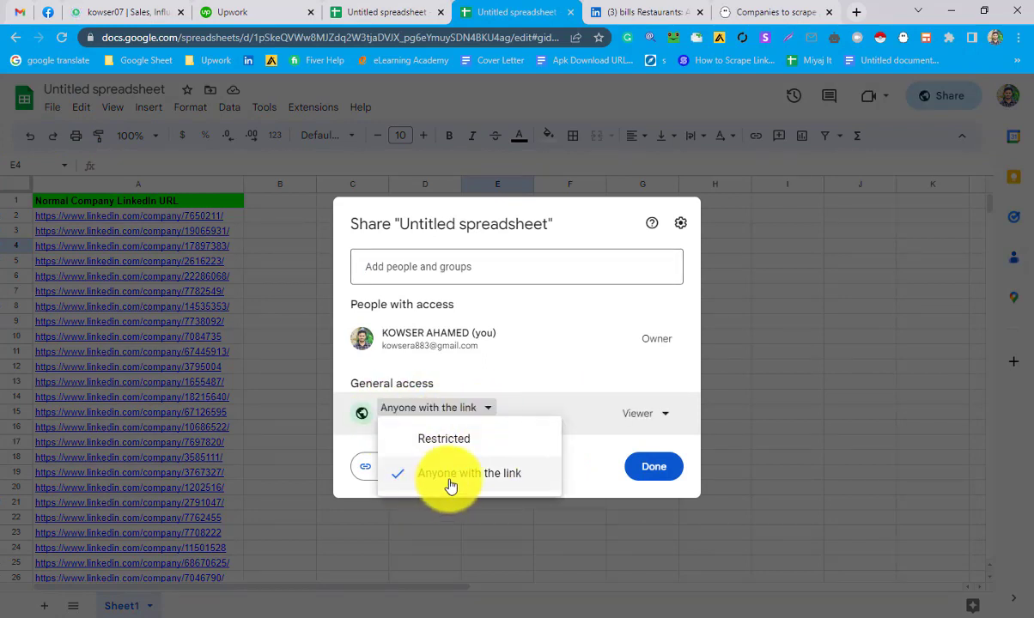
{"action": "left_click", "coordinate": [502, 480]}
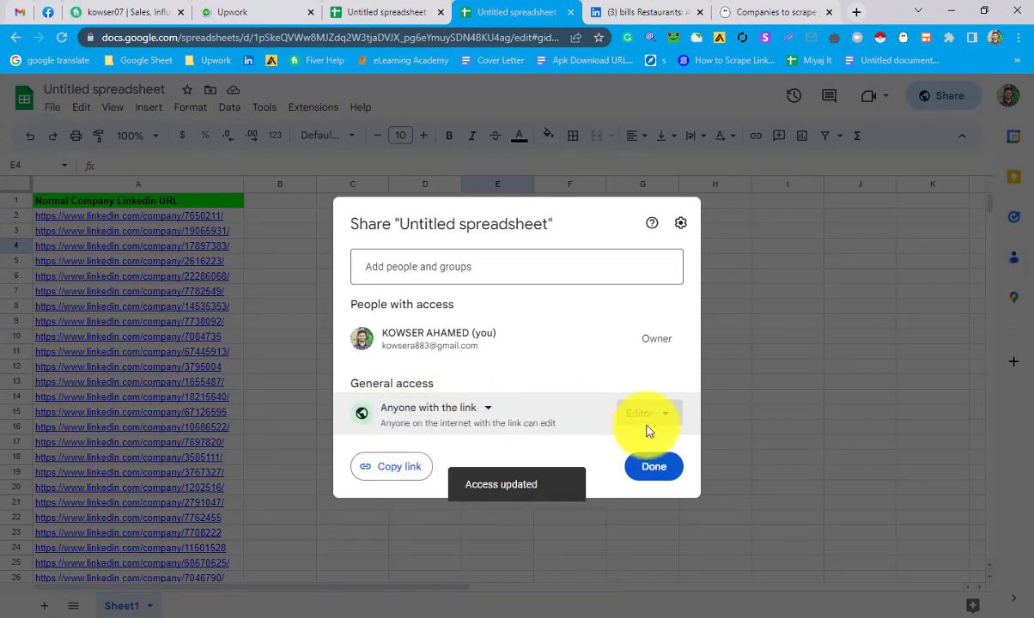
{"action": "left_click", "coordinate": [648, 419]}
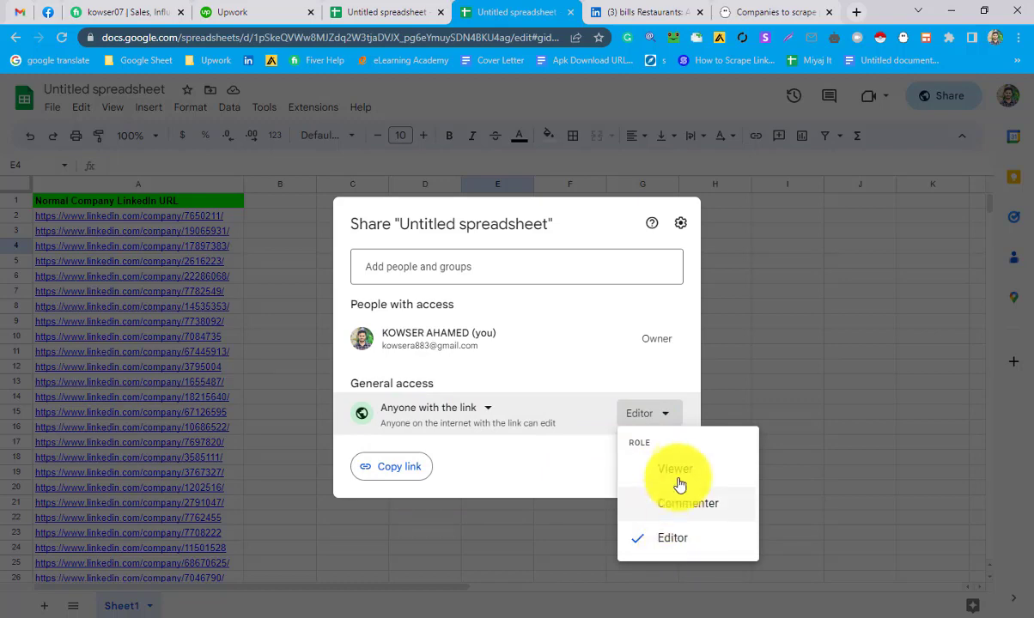
{"action": "left_click", "coordinate": [393, 470]}
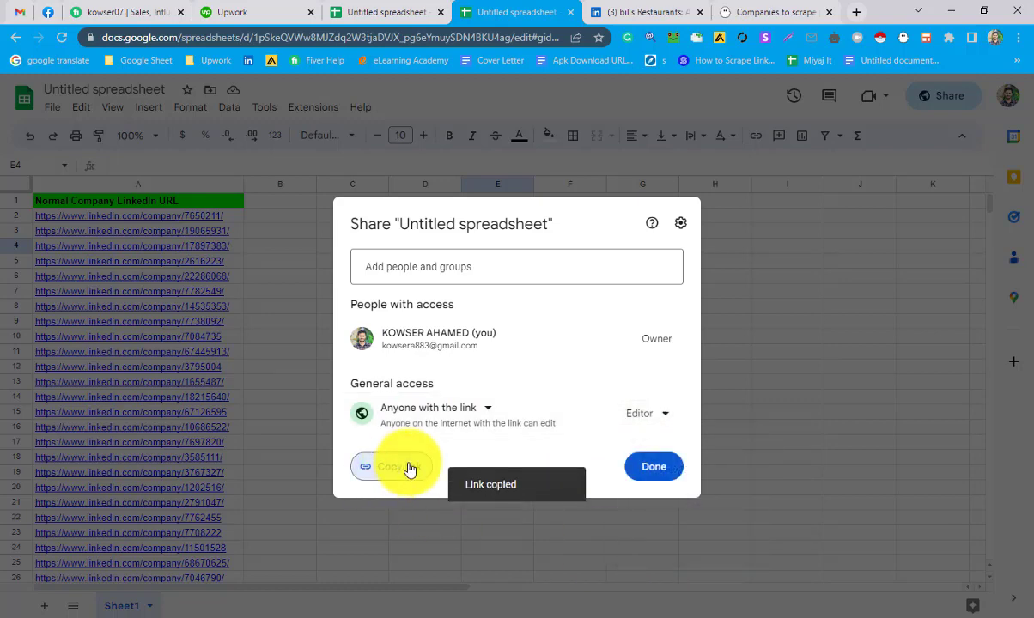
{"action": "left_click", "coordinate": [655, 467]}
Step: Return to PhantomBuster, enter the copied spreadsheet link as the company URLs to scrape, and save this setup stage
{"action": "left_click", "coordinate": [777, 12]}
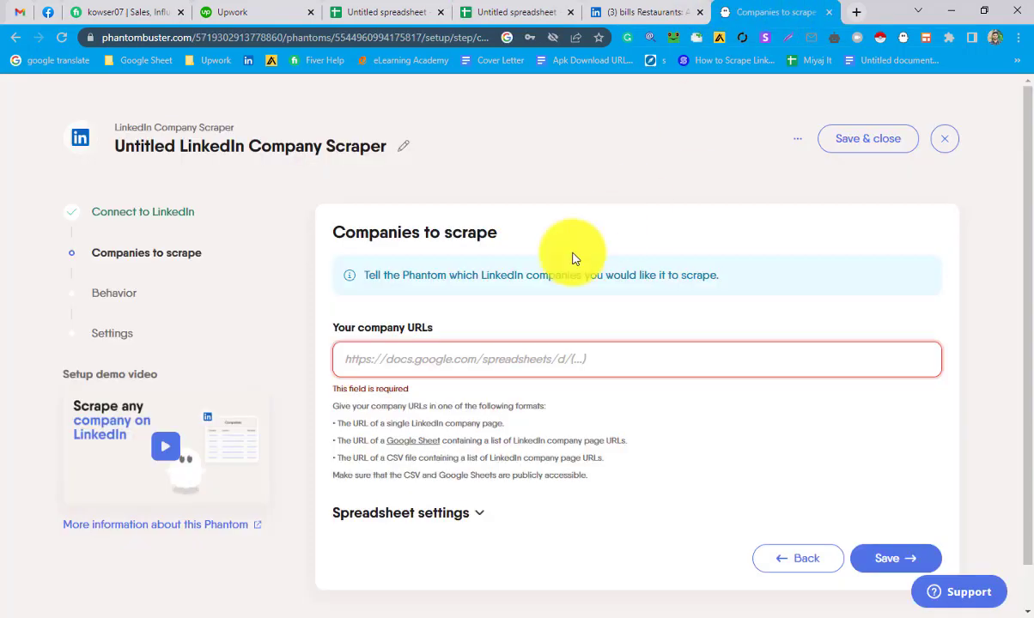
{"action": "left_click", "coordinate": [403, 362]}
{"action": "key", "text": "ctrl+v"}
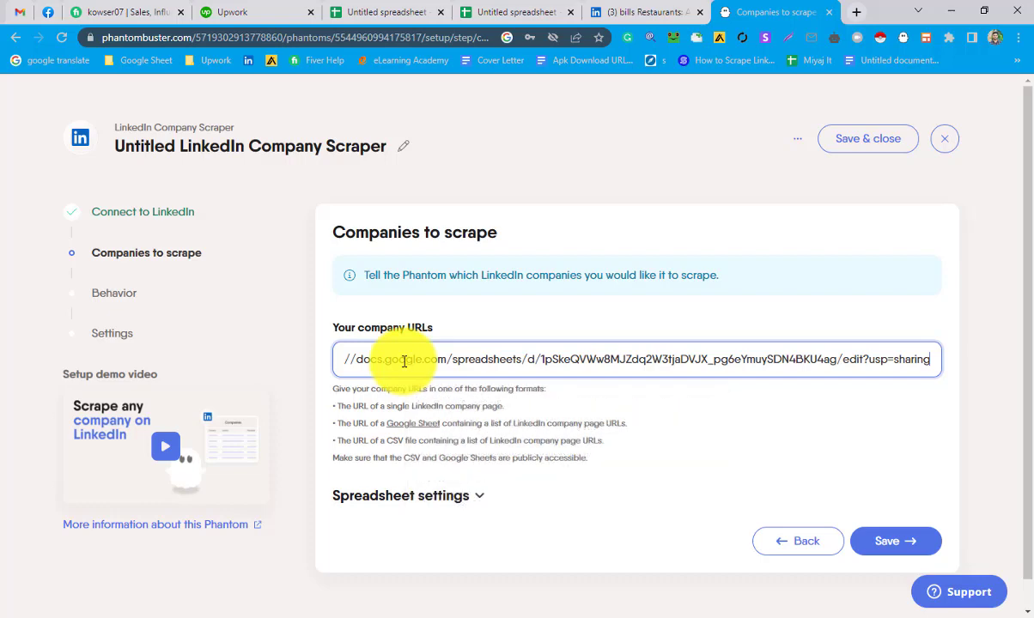
{"action": "left_click", "coordinate": [903, 538]}
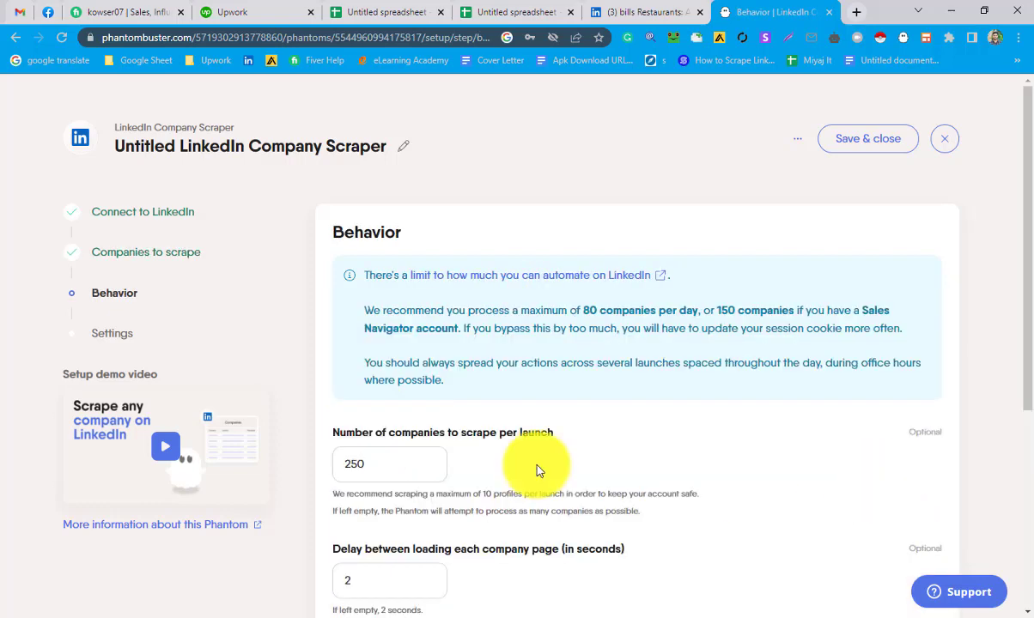
Step: Set the number of companies to scrape per launch to 450 and save the Behavior stage
{"action": "scroll", "coordinate": [538, 471], "scroll_direction": "down", "scroll_amount": 2}
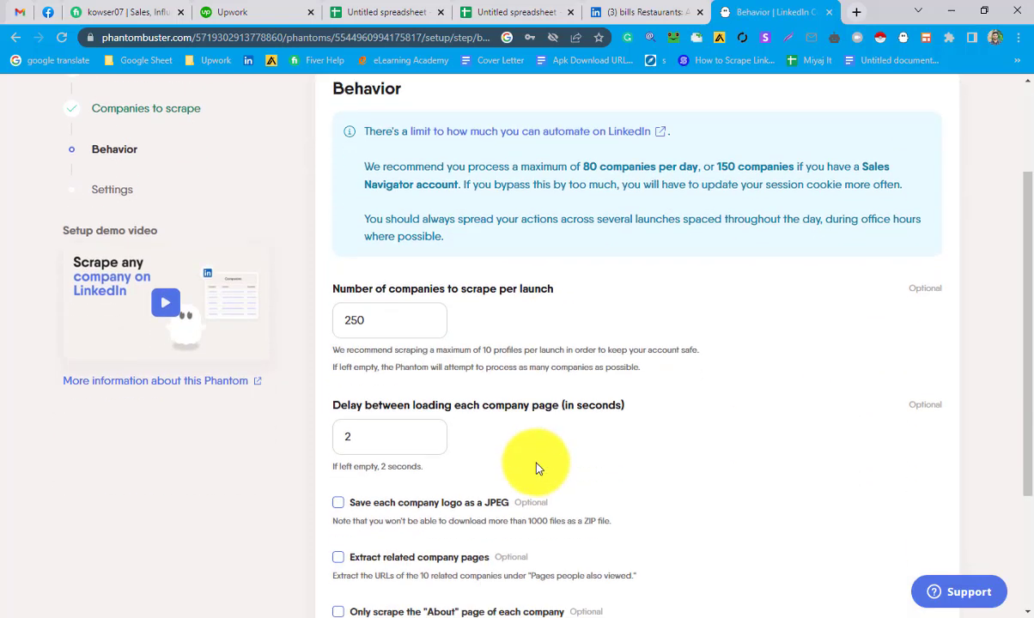
{"action": "left_click", "coordinate": [352, 326]}
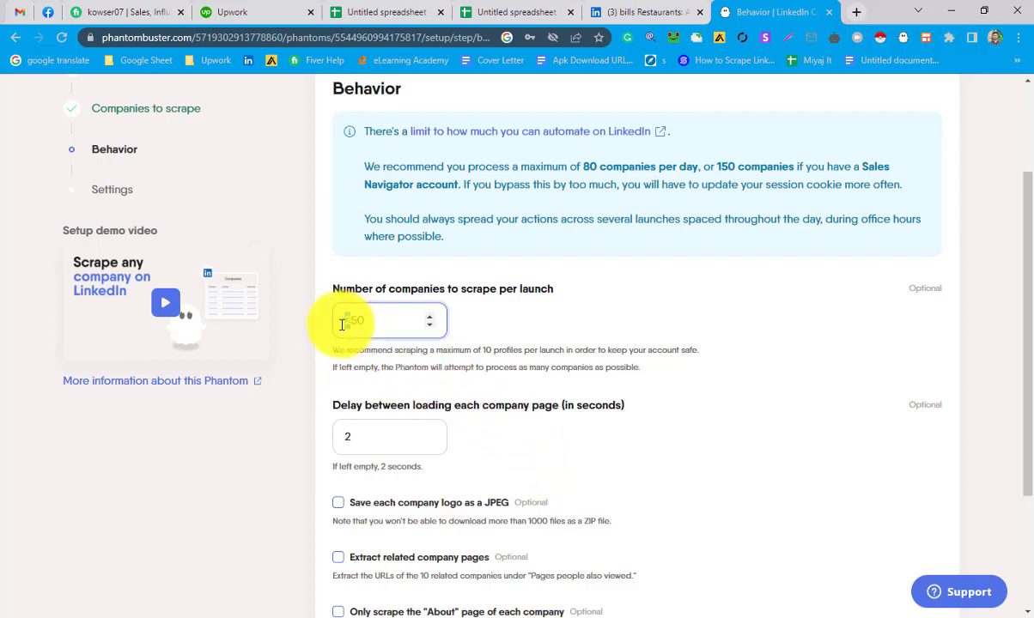
{"action": "type", "text": "4"}
{"action": "left_click", "coordinate": [353, 281]}
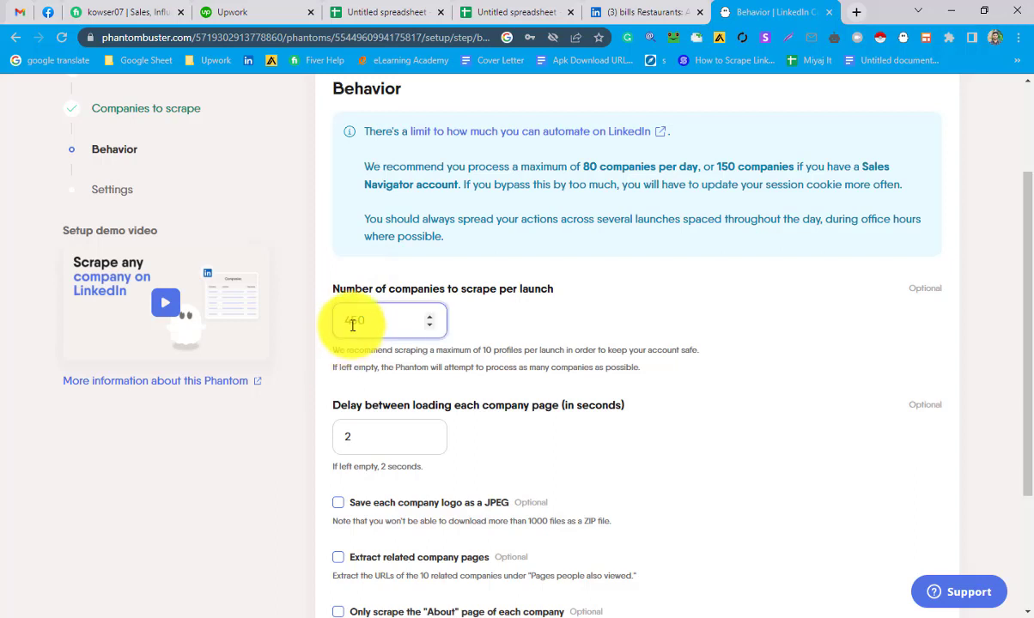
{"action": "double_click", "coordinate": [380, 323]}
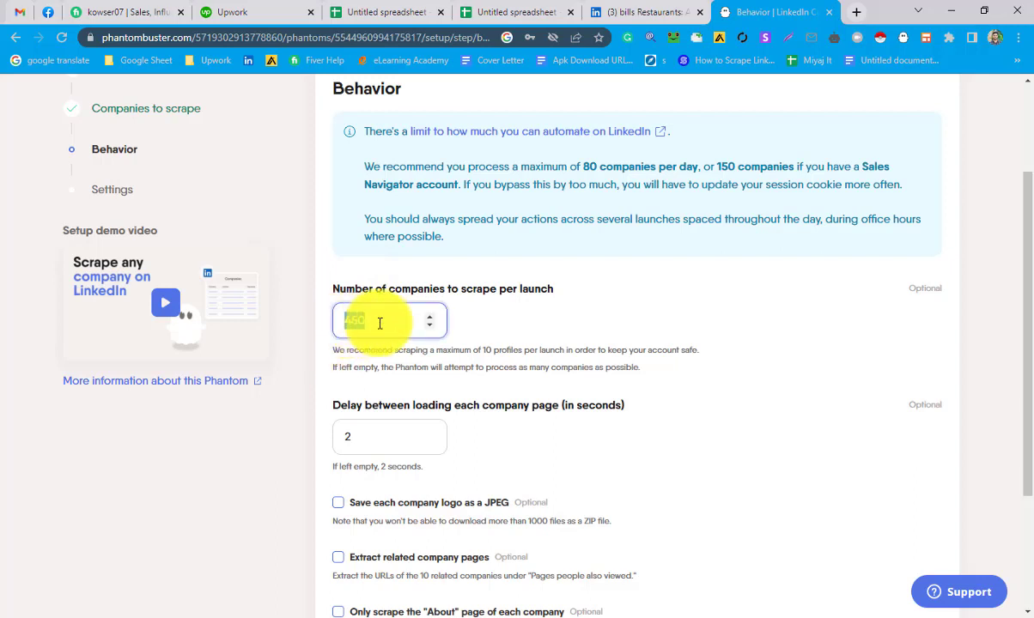
{"action": "left_click", "coordinate": [601, 335]}
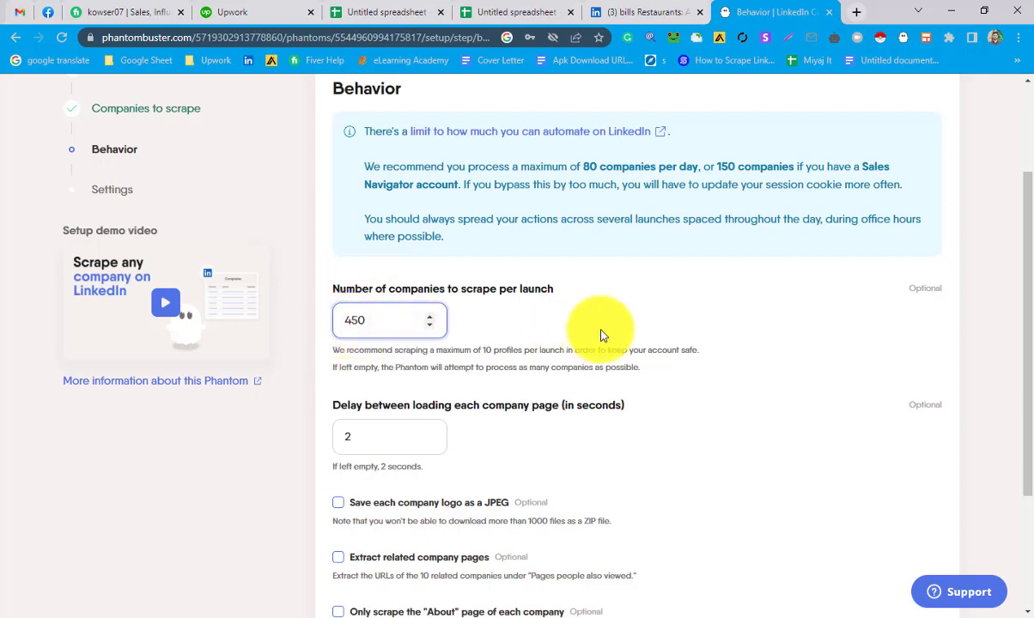
{"action": "scroll", "coordinate": [602, 335], "scroll_direction": "down", "scroll_amount": 2}
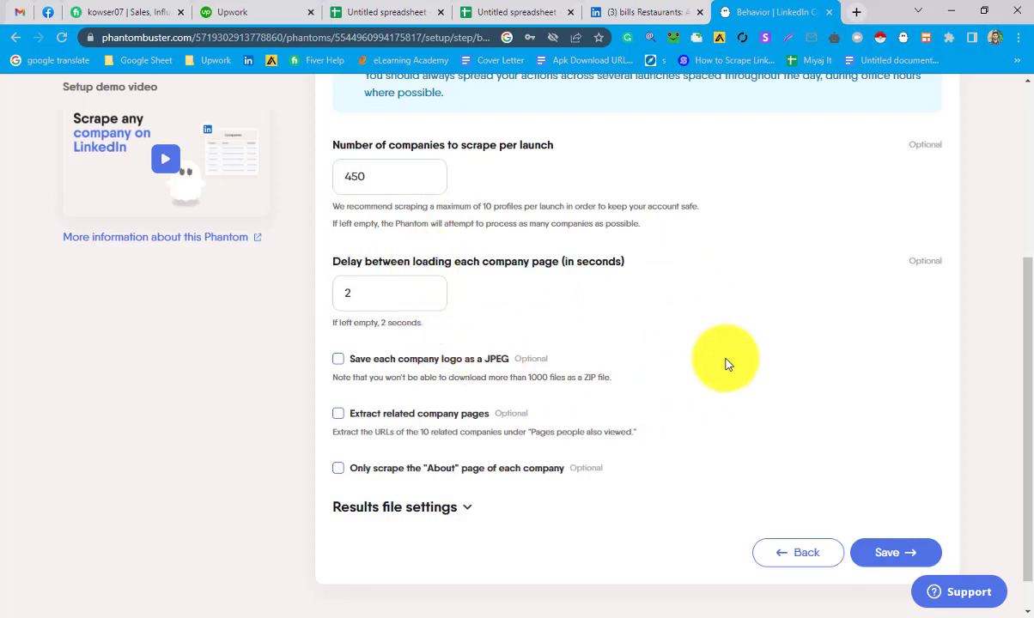
{"action": "left_click", "coordinate": [895, 553]}
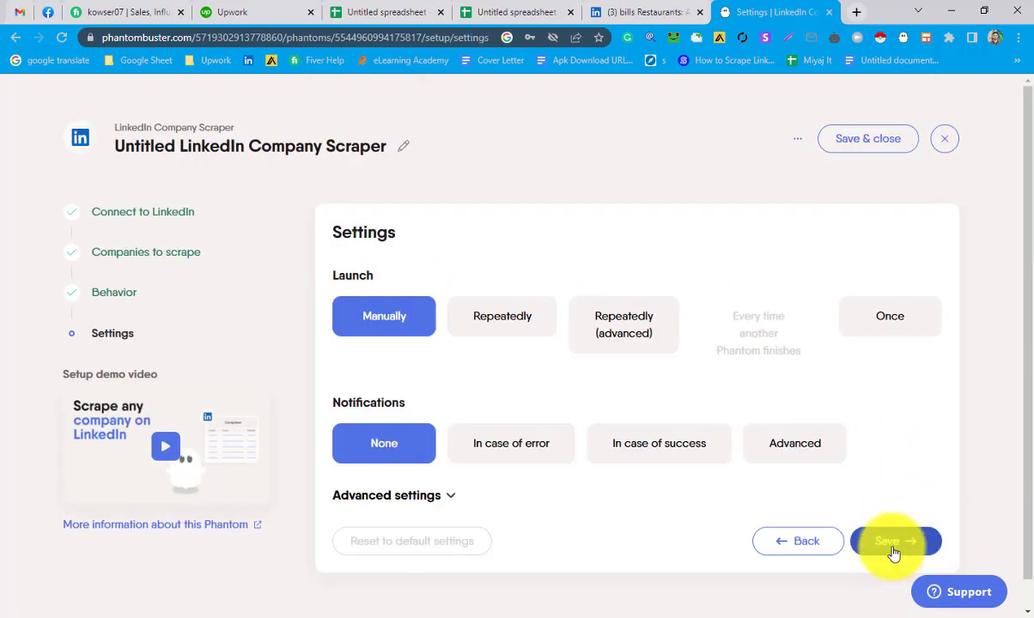
Step: Save the settings with manual launch and no notifications, and launch the LinkedIn Company Scraper
{"action": "left_click", "coordinate": [898, 543]}
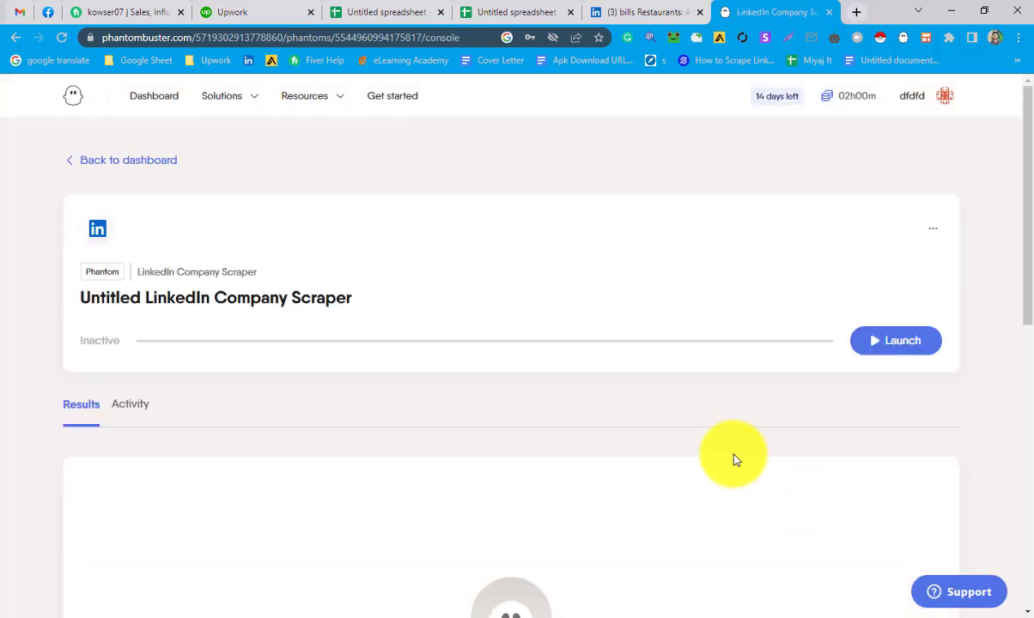
{"action": "scroll", "coordinate": [577, 446], "scroll_direction": "down", "scroll_amount": 4}
{"action": "scroll", "coordinate": [577, 446], "scroll_direction": "up", "scroll_amount": 4}
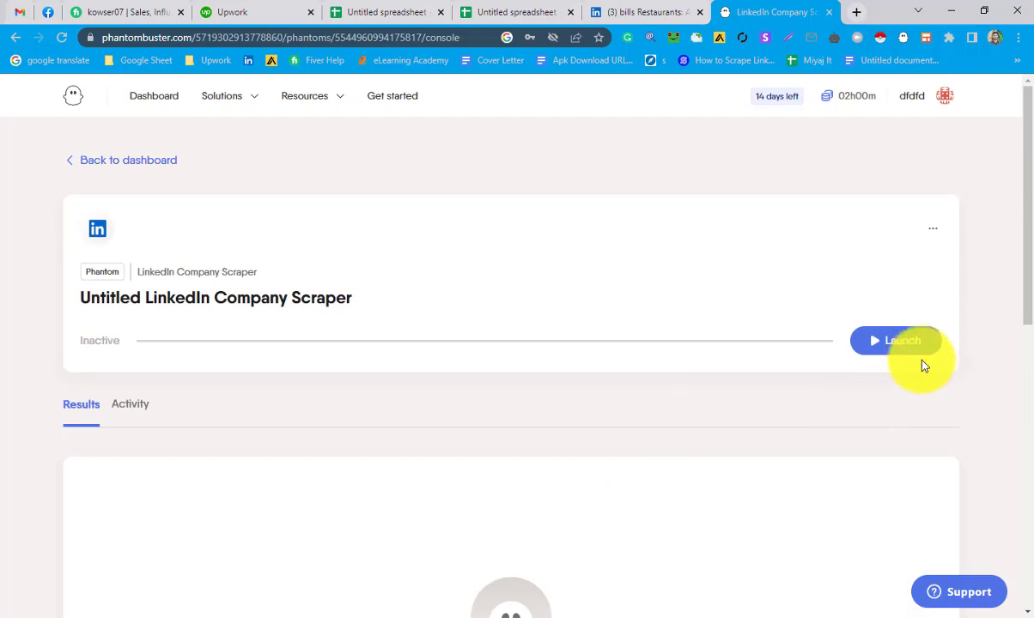
{"action": "left_click", "coordinate": [890, 344]}
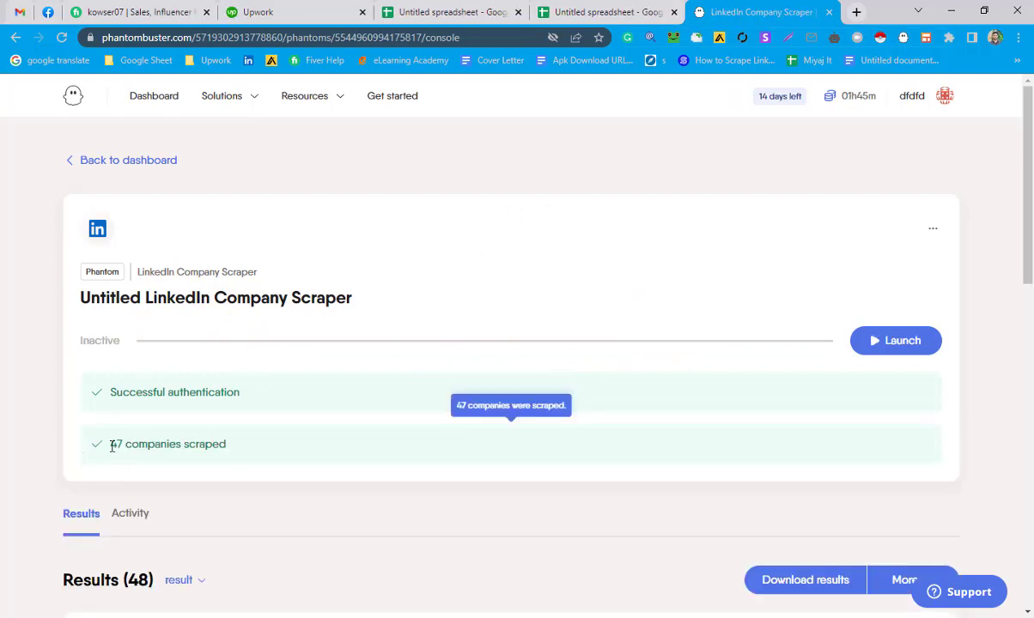
Step: Review the scraper's results, download them as a CSV file and open the downloaded file in Excel
{"action": "left_click_drag", "start_coordinate": [112, 446], "coordinate": [230, 445]}
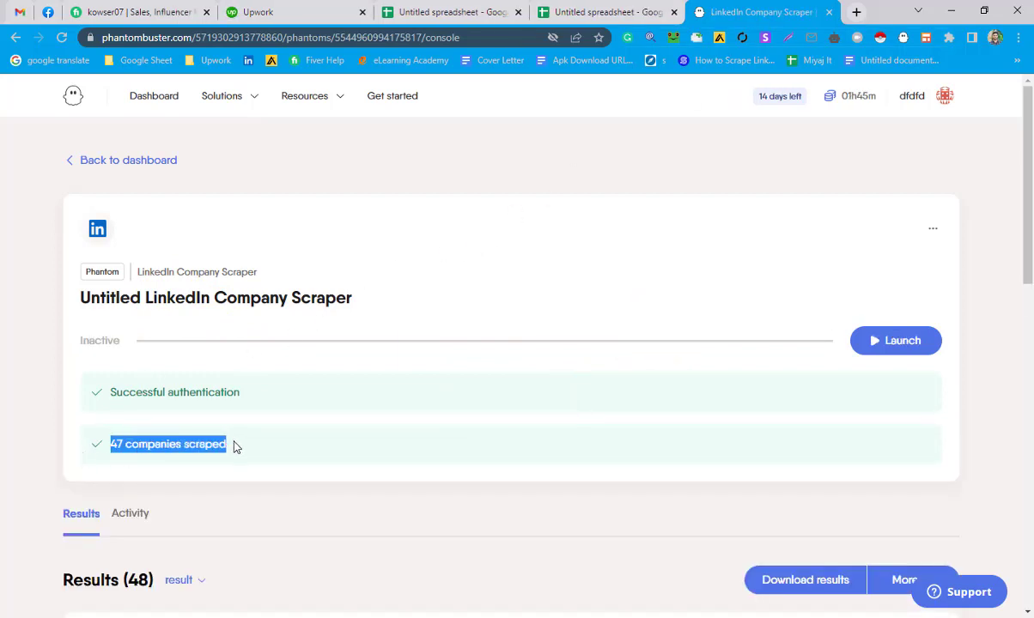
{"action": "scroll", "coordinate": [236, 447], "scroll_direction": "down", "scroll_amount": 3}
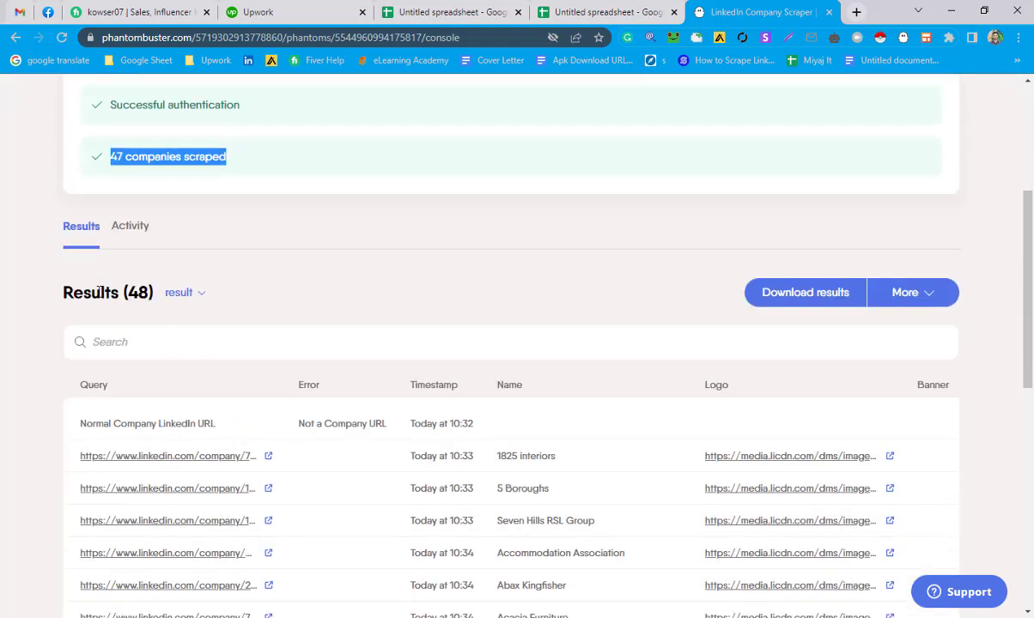
{"action": "left_click_drag", "start_coordinate": [63, 429], "coordinate": [207, 422]}
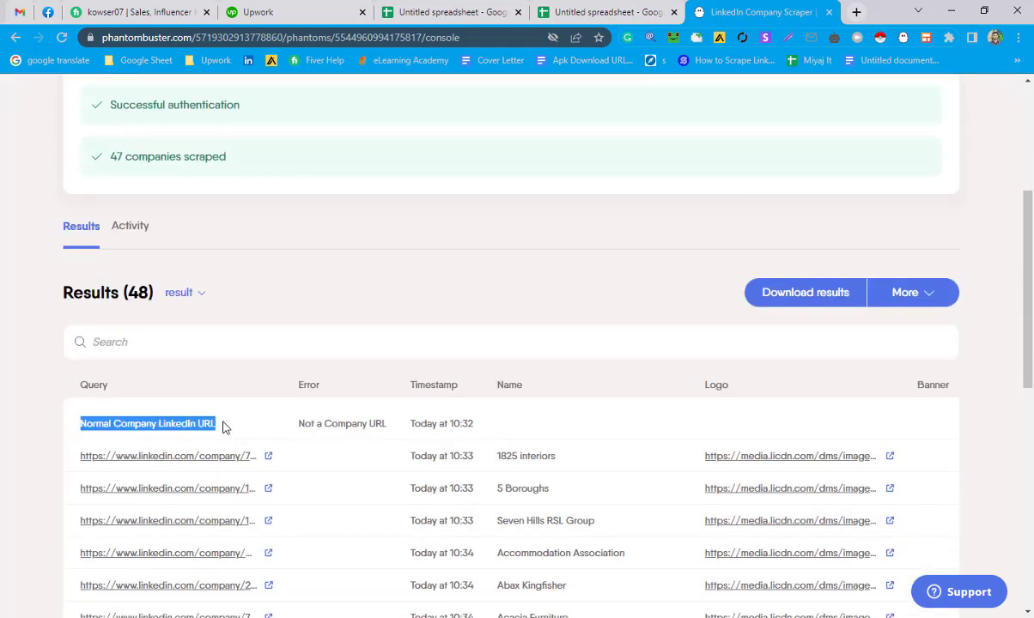
{"action": "left_click", "coordinate": [421, 302]}
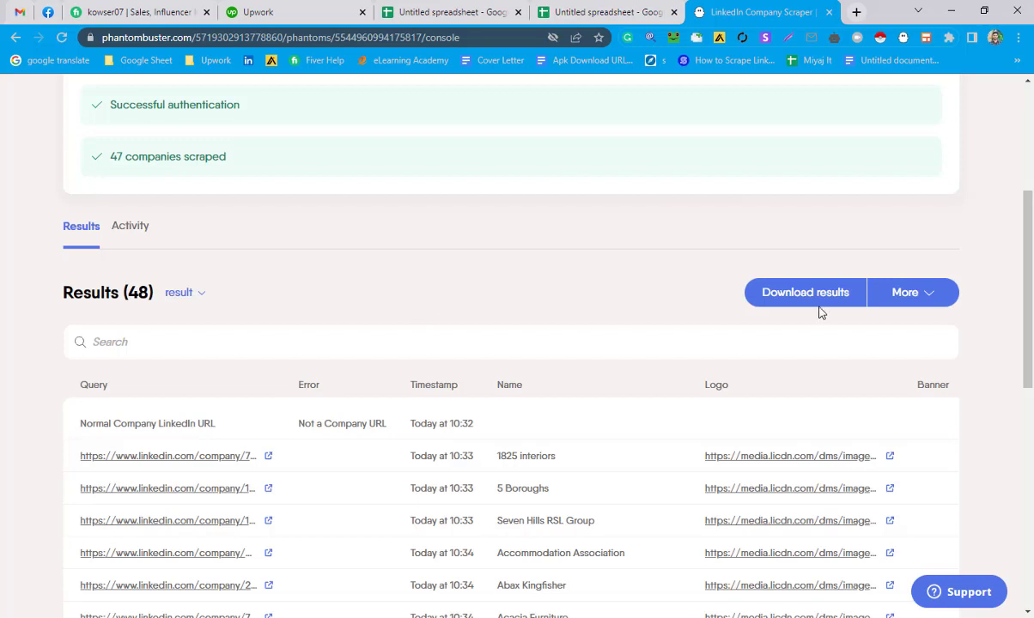
{"action": "left_click", "coordinate": [789, 296]}
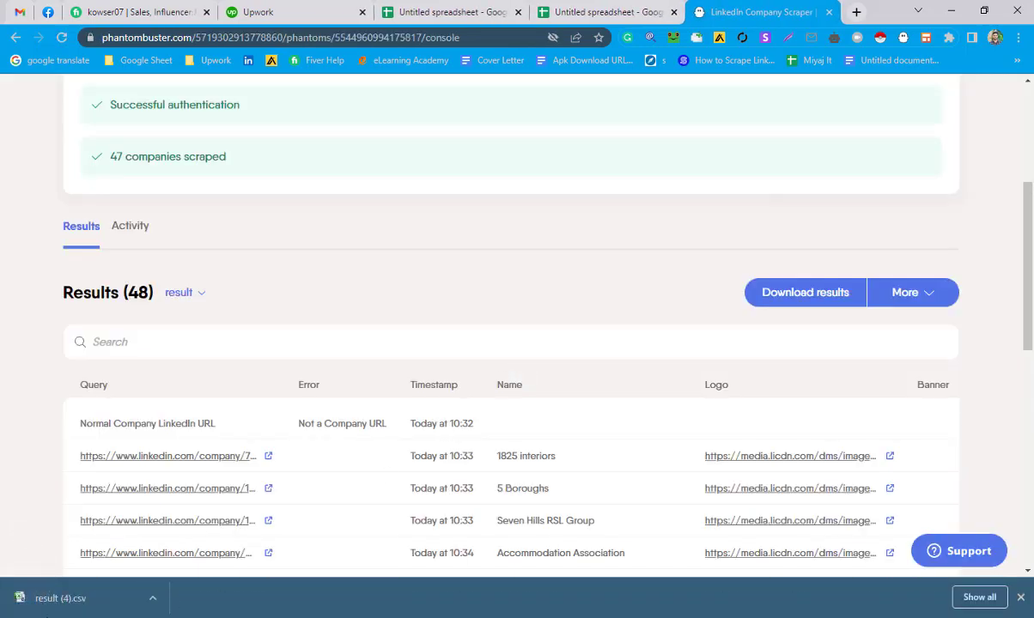
{"action": "left_click", "coordinate": [62, 604]}
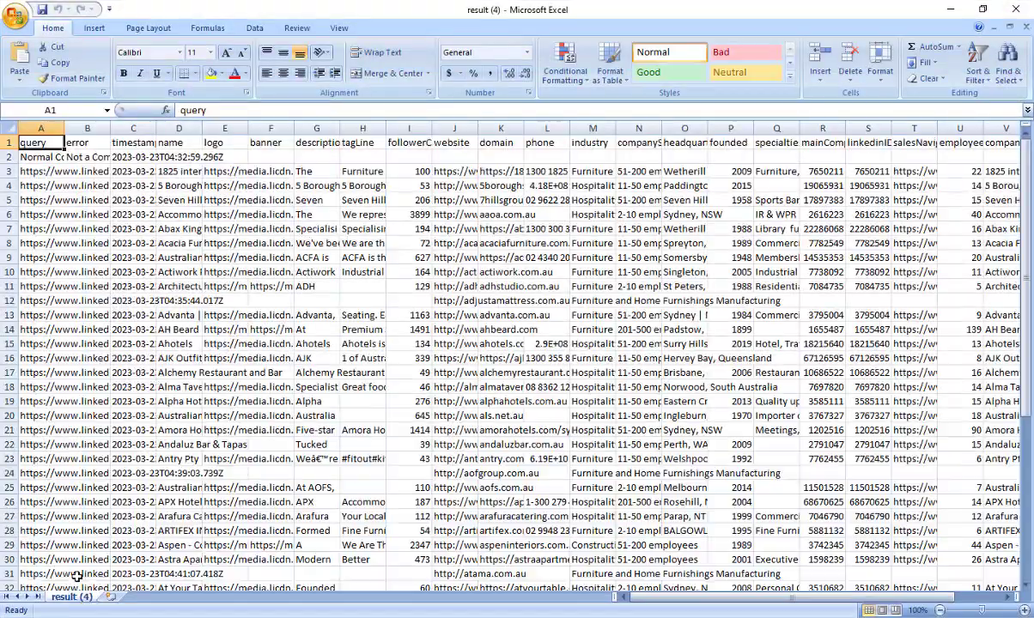
Step: Copy the entire worksheet of scraped company data in Excel and dismiss any error message
{"action": "left_click", "coordinate": [315, 403]}
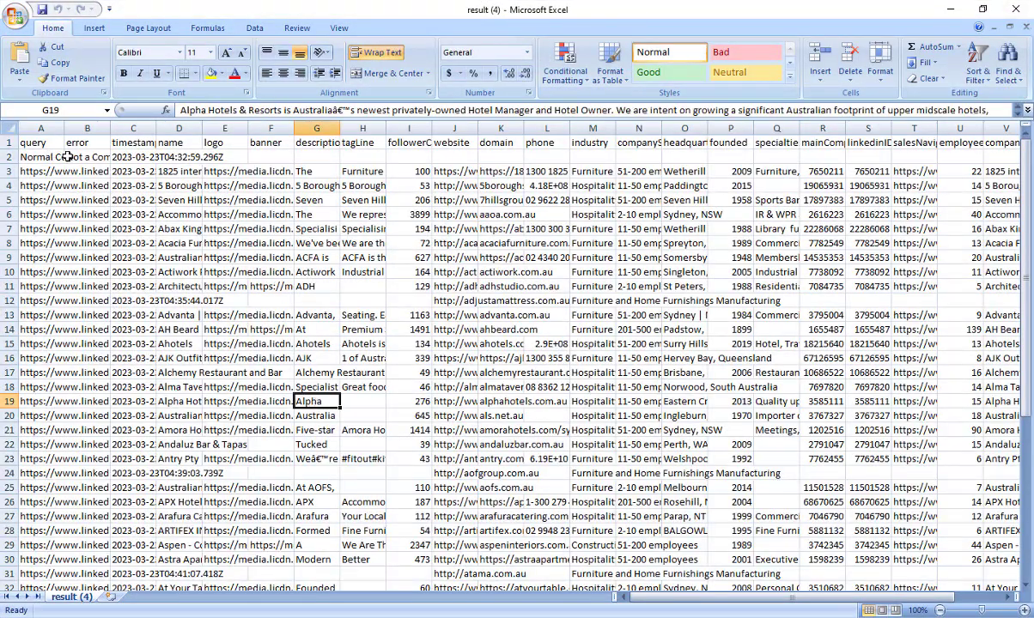
{"action": "left_click", "coordinate": [7, 127]}
{"action": "key", "text": "ctrl+c"}
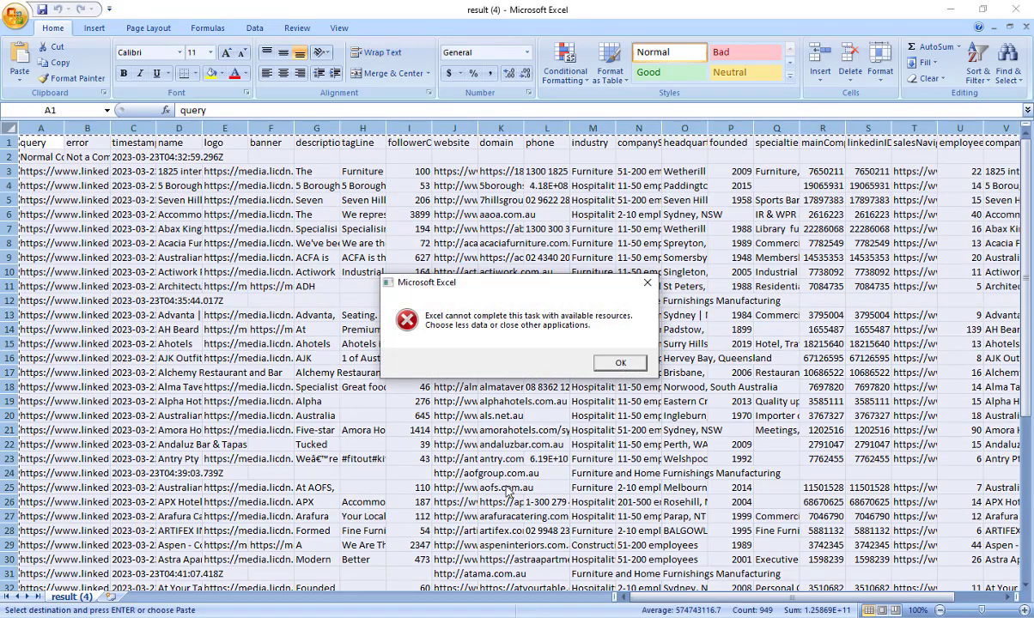
{"action": "left_click", "coordinate": [618, 364]}
Step: Switch to the Google Sheets spreadsheet with the company LinkedIn URLs and paste the copied scraper data starting at cell C1
{"action": "key", "text": "alt+Tab"}
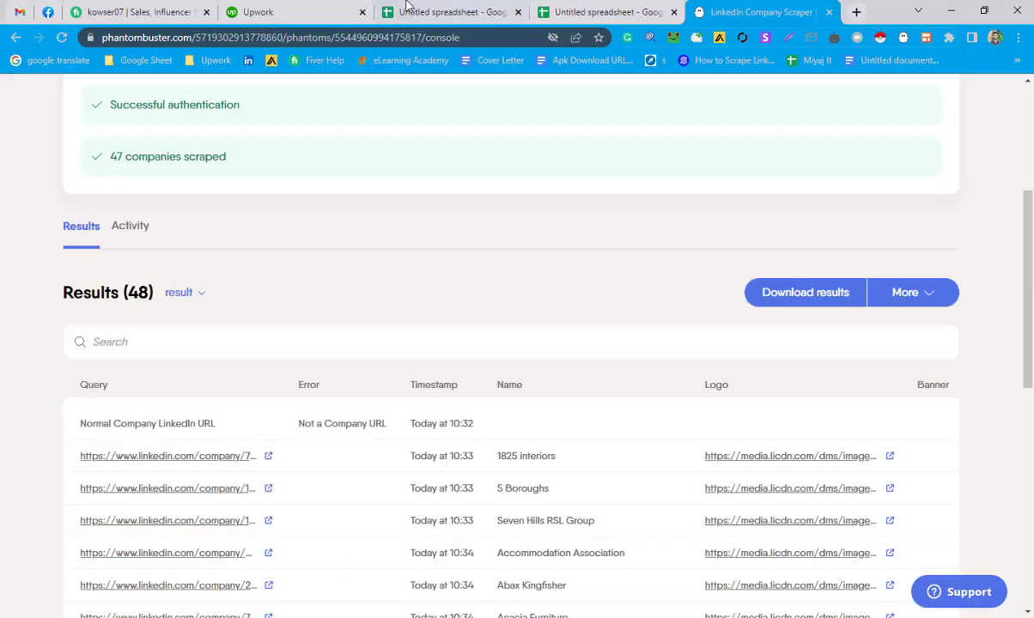
{"action": "left_click", "coordinate": [570, 8]}
{"action": "key", "text": "ctrl+shift+Tab"}
{"action": "left_click", "coordinate": [599, 10]}
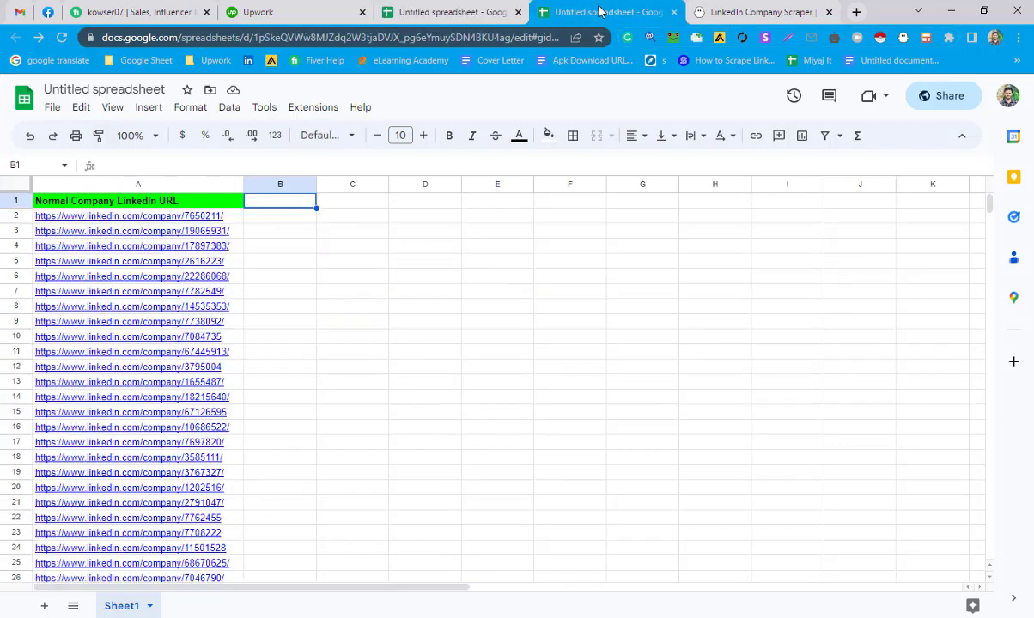
{"action": "left_click", "coordinate": [348, 205]}
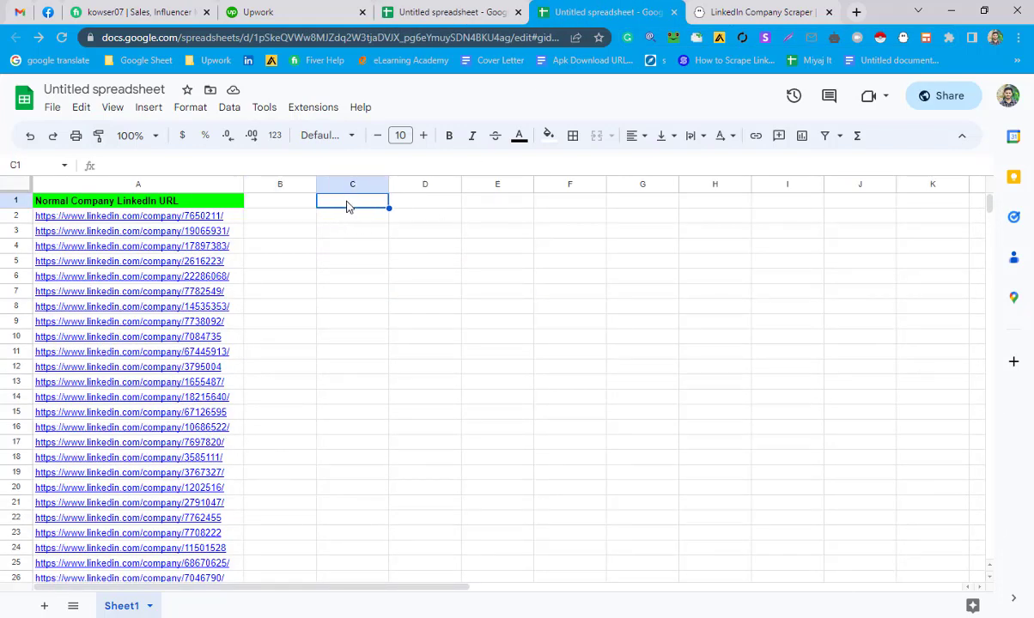
{"action": "key", "text": "ctrl+v"}
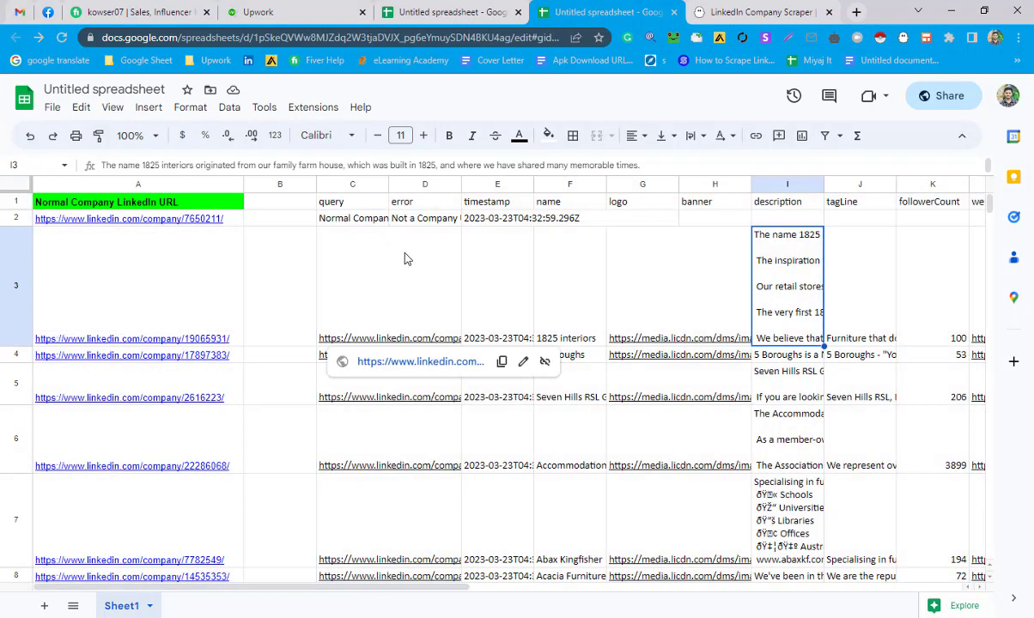
Step: Check the long text in the pasted description cells and delete the entire description column
{"action": "left_click", "coordinate": [791, 505]}
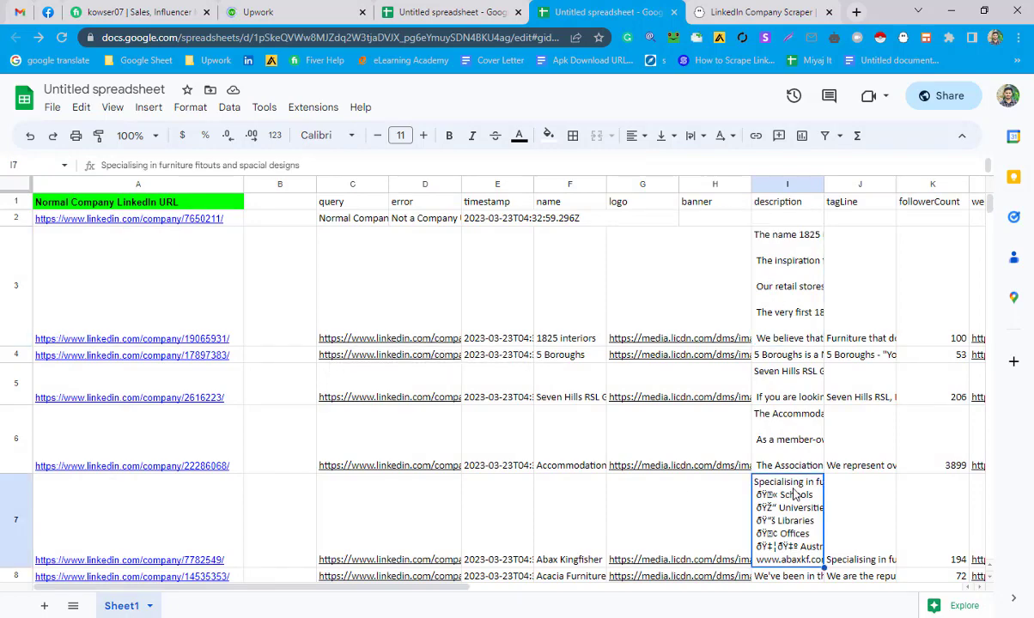
{"action": "scroll", "coordinate": [789, 481], "scroll_direction": "down", "scroll_amount": 10}
{"action": "left_click", "coordinate": [784, 430]}
{"action": "scroll", "coordinate": [784, 429], "scroll_direction": "up", "scroll_amount": 10}
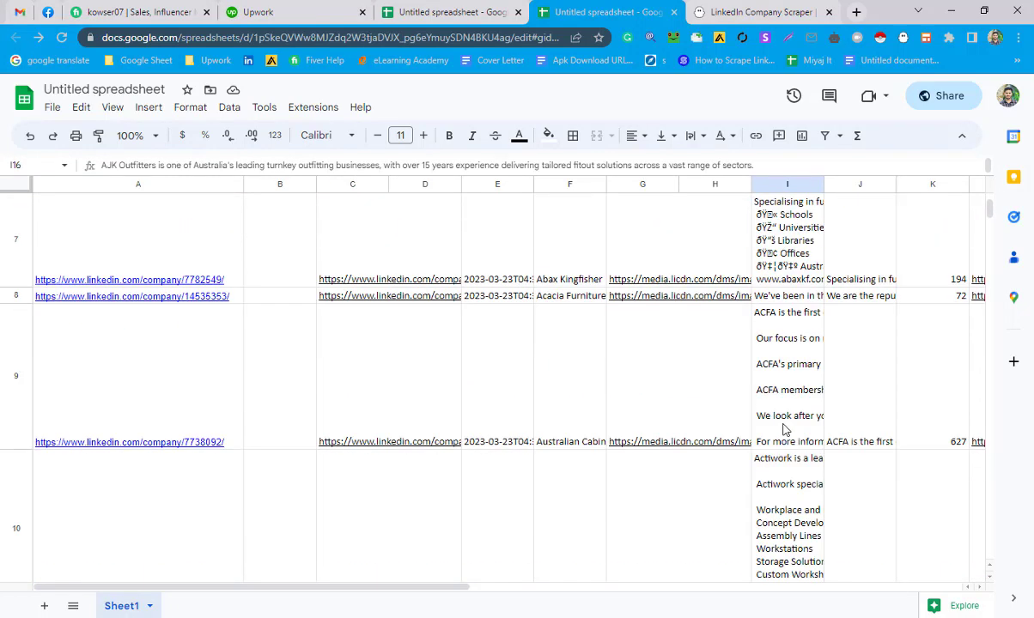
{"action": "right_click", "coordinate": [788, 190]}
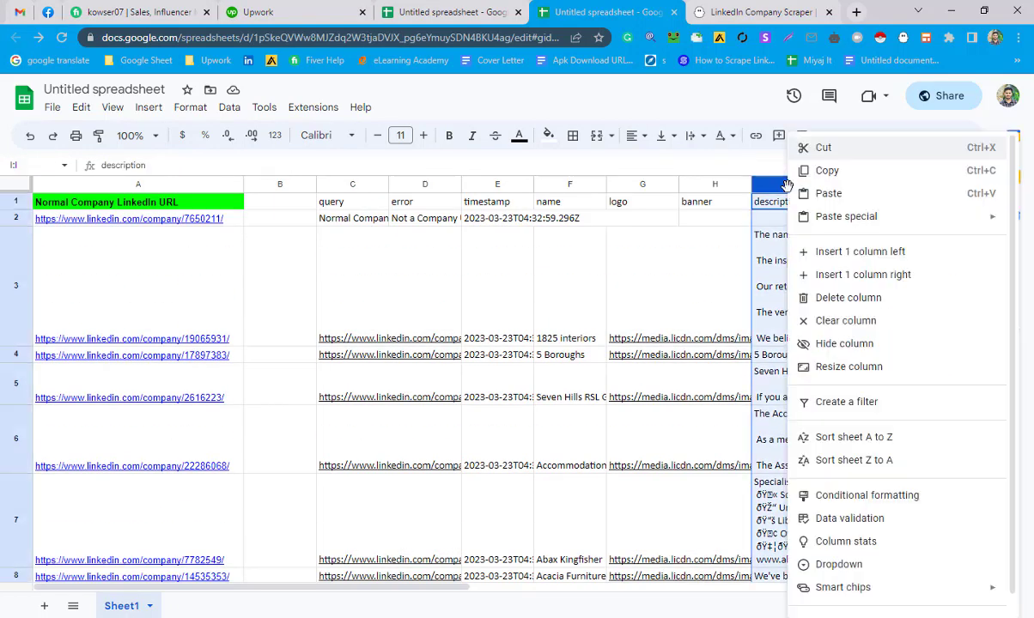
{"action": "left_click", "coordinate": [847, 299]}
{"action": "left_click", "coordinate": [858, 301]}
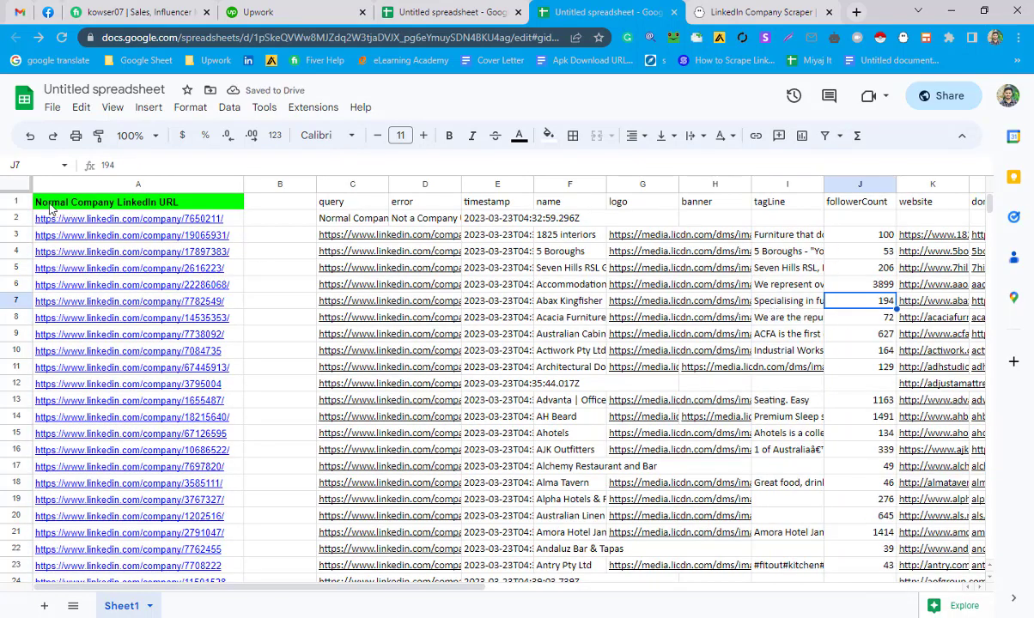
Step: Set the text wrapping of the whole sheet to Clip
{"action": "left_click", "coordinate": [26, 187]}
{"action": "left_click", "coordinate": [694, 135]}
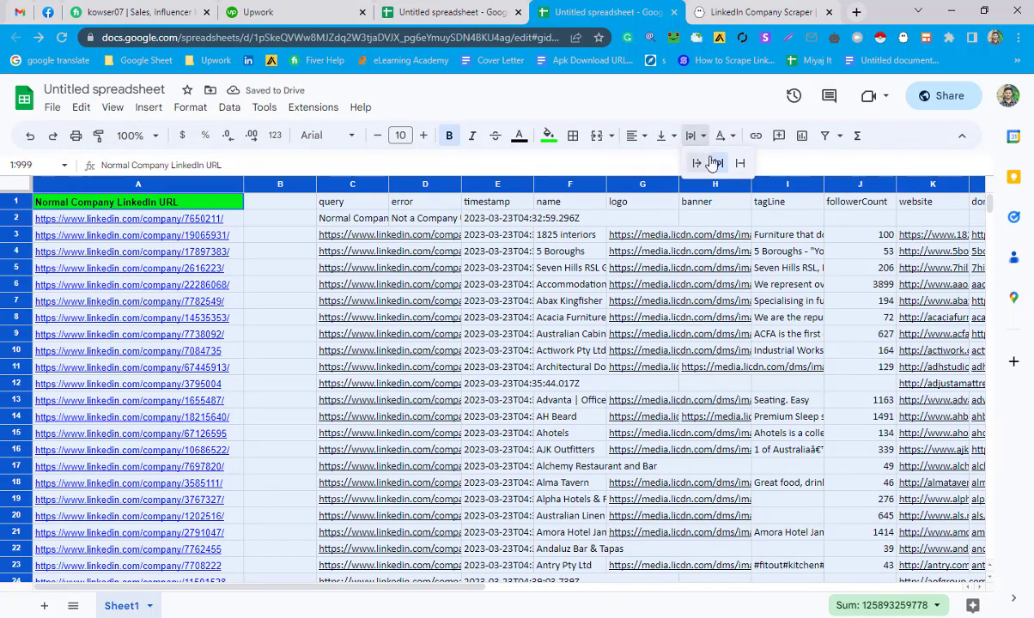
{"action": "left_click", "coordinate": [739, 164]}
{"action": "left_click", "coordinate": [760, 282]}
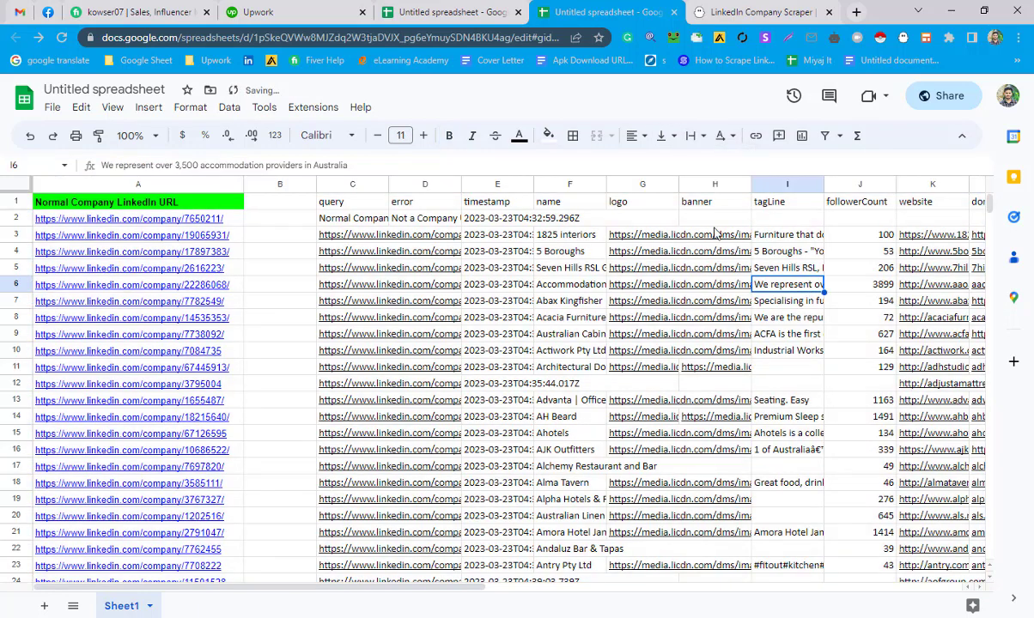
Step: Delete the banner column between the logo and tagLine columns
{"action": "left_click", "coordinate": [640, 237]}
{"action": "left_click", "coordinate": [658, 349]}
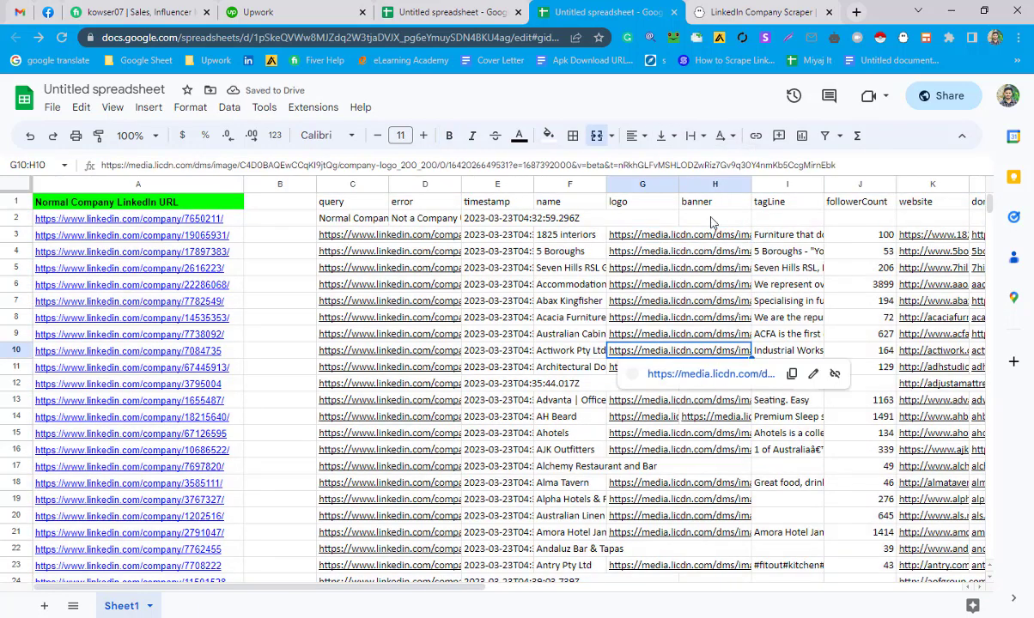
{"action": "left_click", "coordinate": [711, 186]}
{"action": "right_click", "coordinate": [711, 185]}
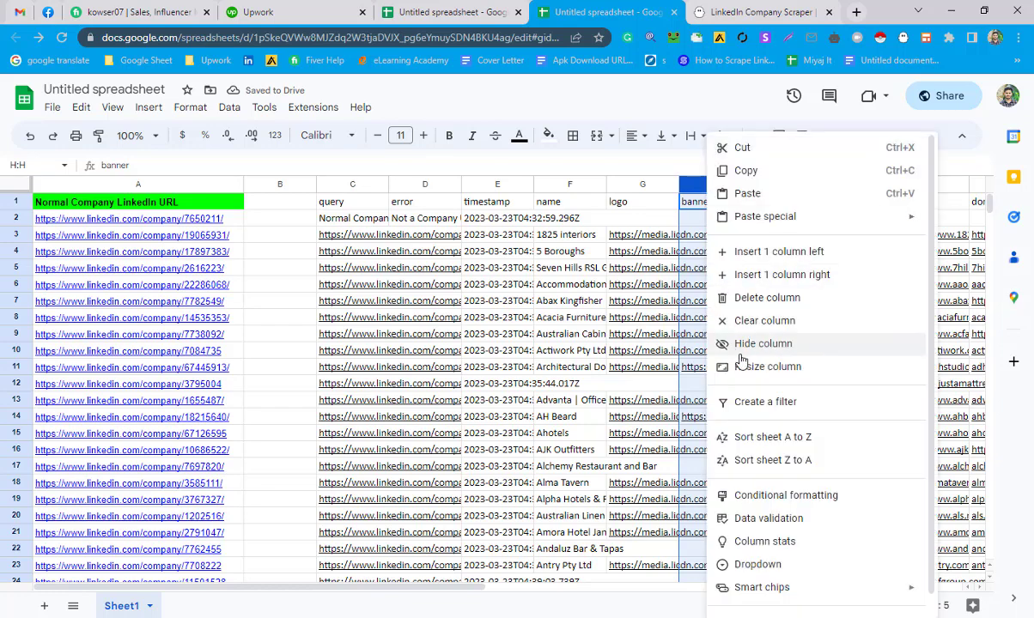
{"action": "left_click", "coordinate": [760, 298]}
{"action": "left_click", "coordinate": [663, 262]}
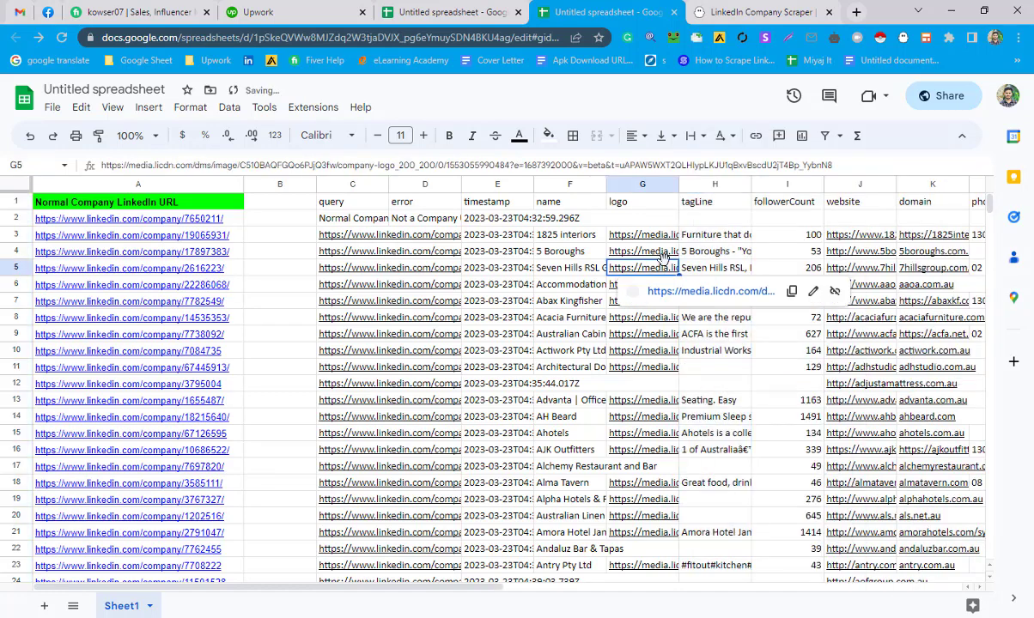
Step: Examine the scraped company columns across the sheet, including headquarters, linkedinID, the Sales Navigator link, companyUrl and companyAddress
{"action": "left_click", "coordinate": [536, 218]}
{"action": "left_click", "coordinate": [348, 240]}
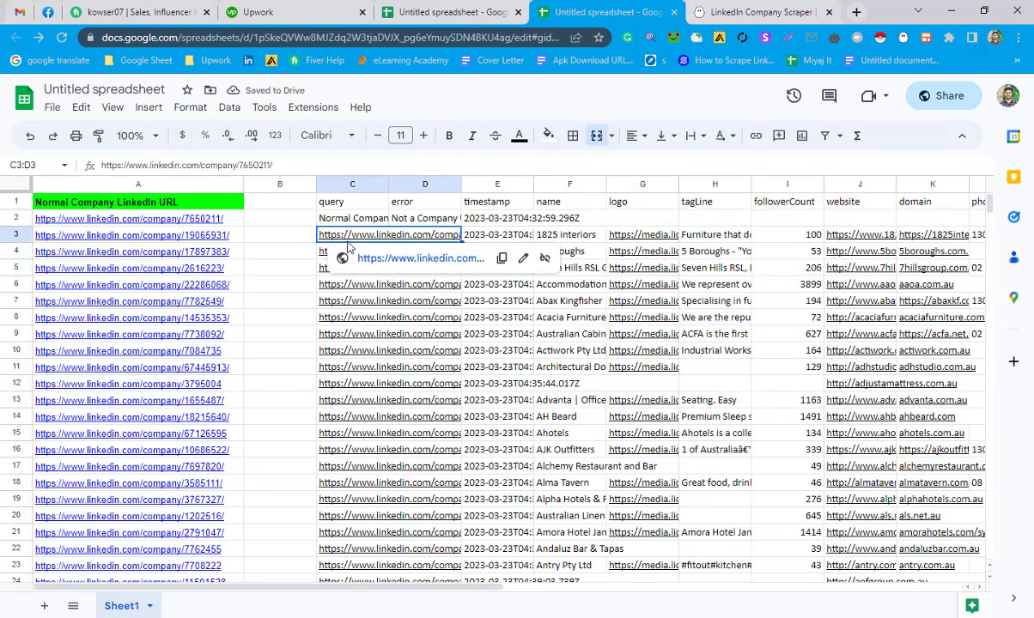
{"action": "left_click_drag", "start_coordinate": [215, 588], "coordinate": [604, 588]}
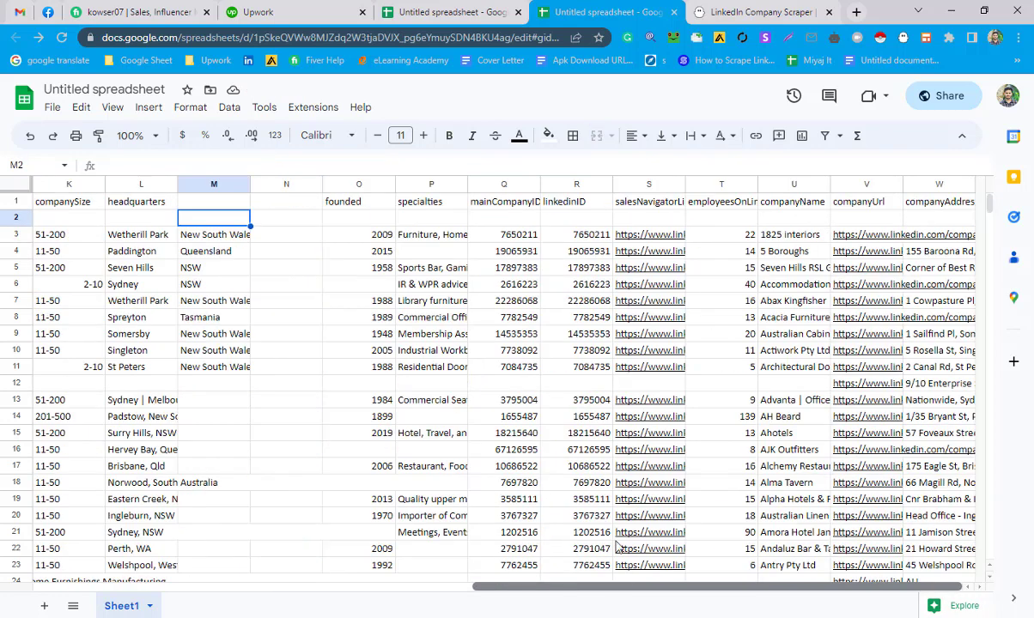
{"action": "left_click", "coordinate": [524, 267]}
{"action": "left_click", "coordinate": [780, 222]}
{"action": "key", "text": "ctrl+shift+Down"}
{"action": "key", "text": "ctrl+shift+Down"}
{"action": "key", "text": "ctrl+shift+Down"}
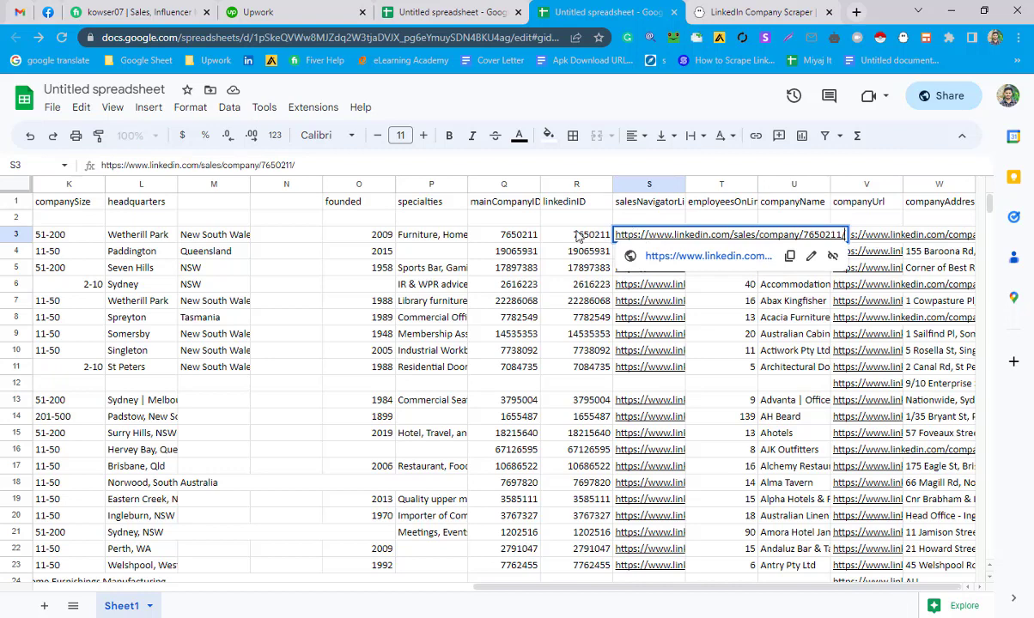
{"action": "left_click", "coordinate": [598, 238]}
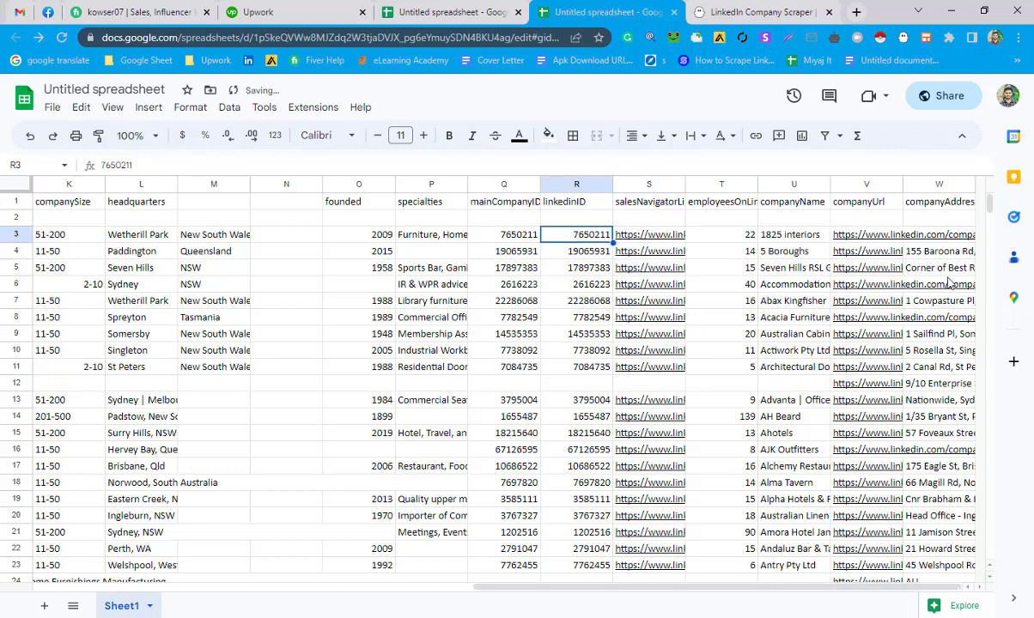
{"action": "left_click", "coordinate": [858, 203]}
{"action": "key", "text": "Tab"}
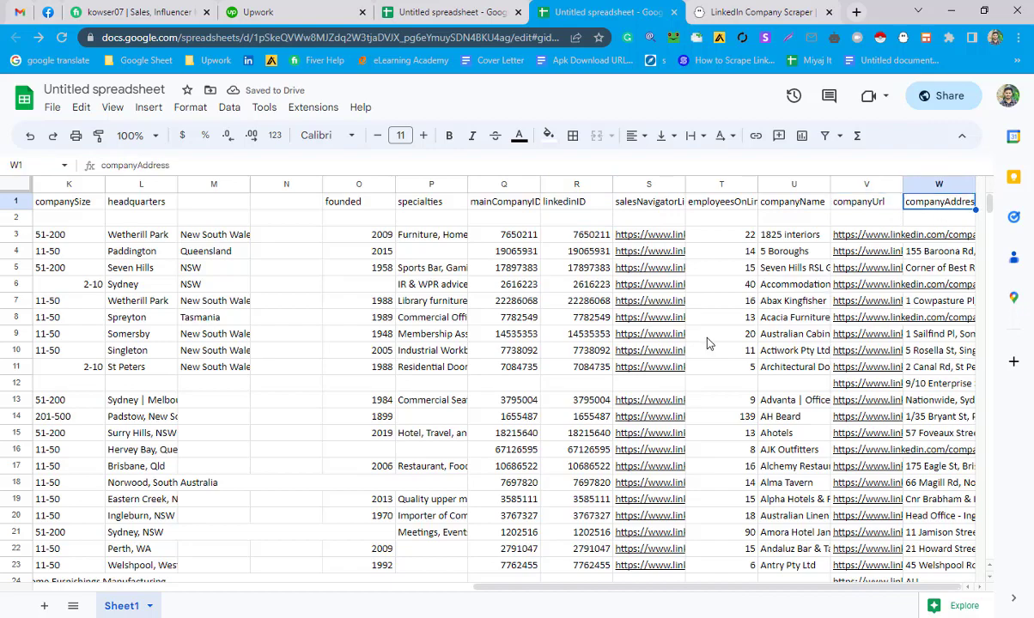
{"action": "left_click_drag", "start_coordinate": [717, 302], "coordinate": [717, 318]}
{"action": "left_click_drag", "start_coordinate": [563, 591], "coordinate": [37, 556]}
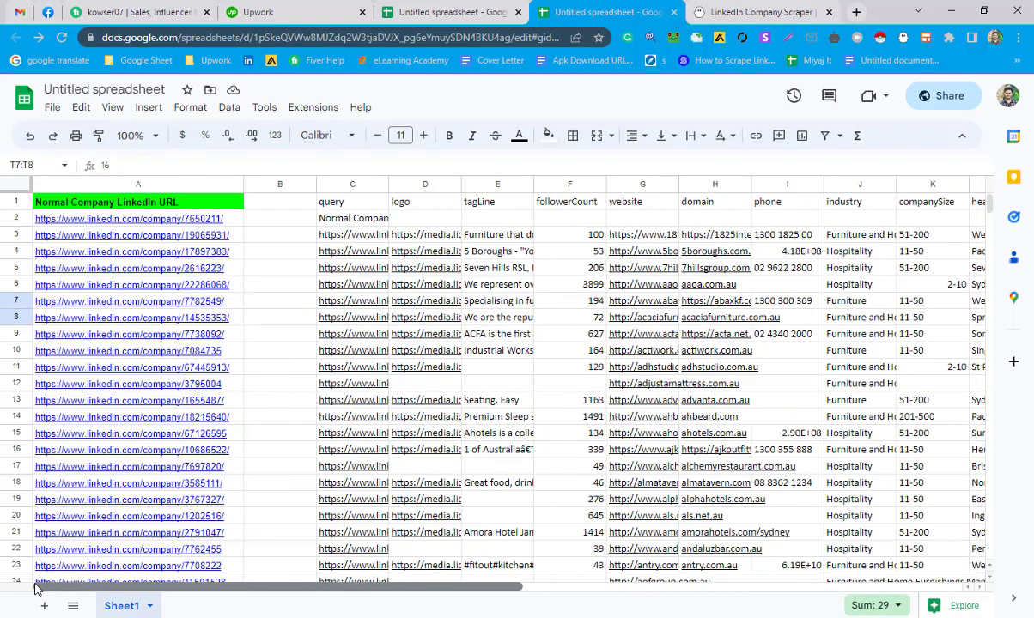